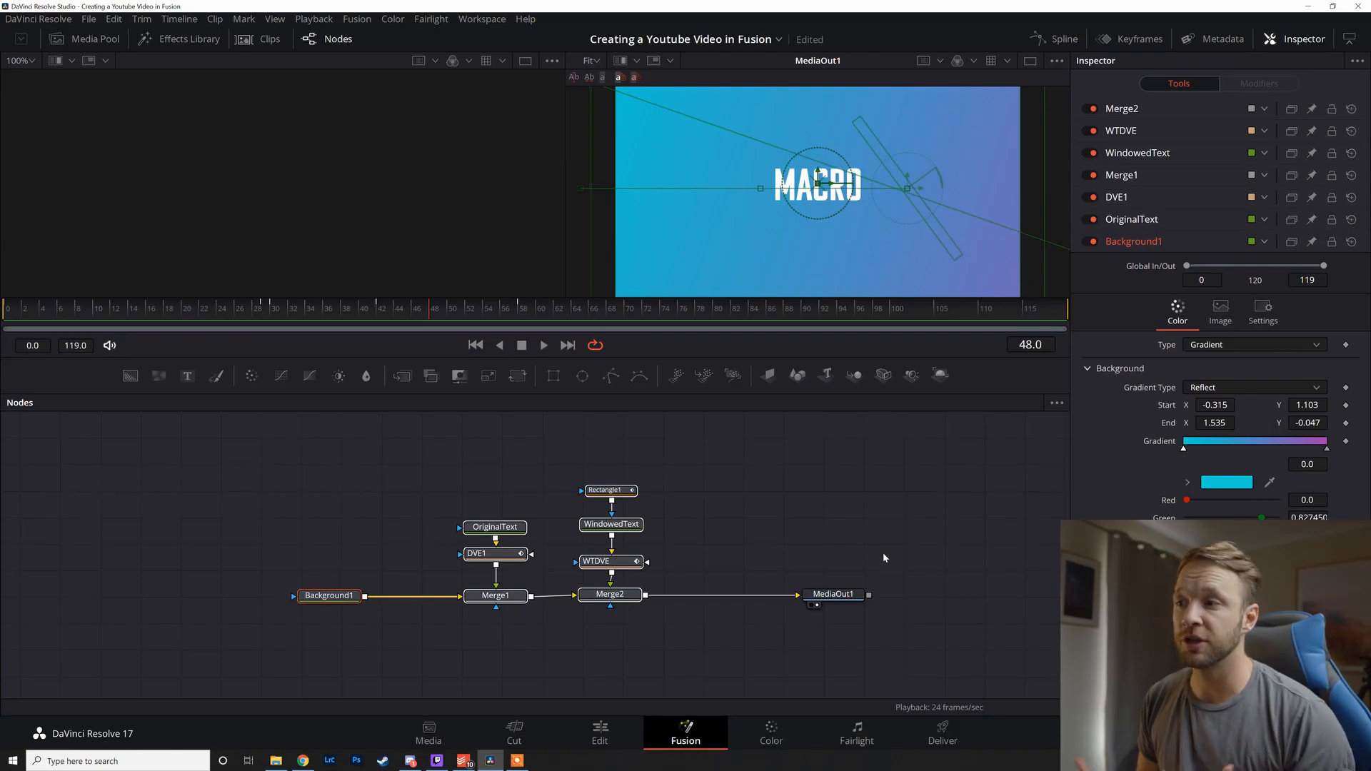
Clear the selection and play the title animation from the start to preview it.
click(867, 487)
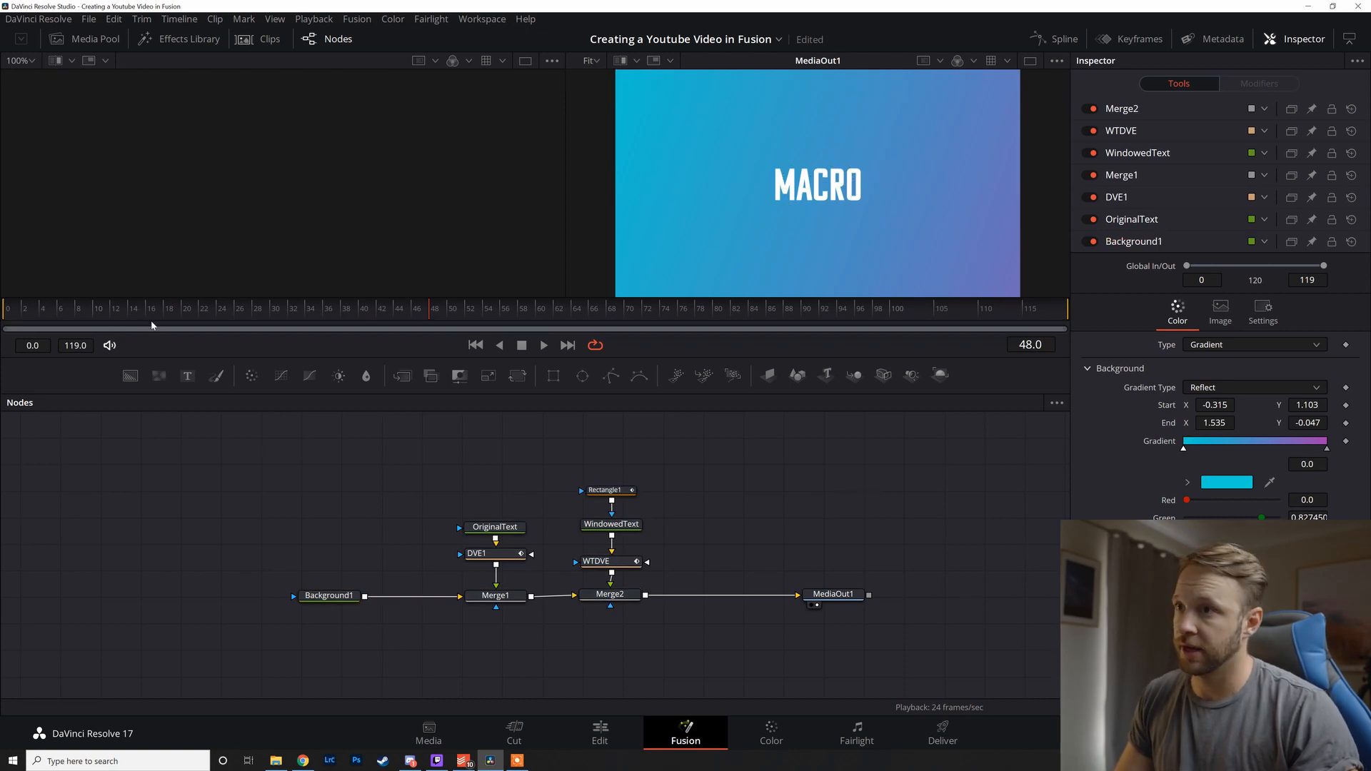
click(43, 308)
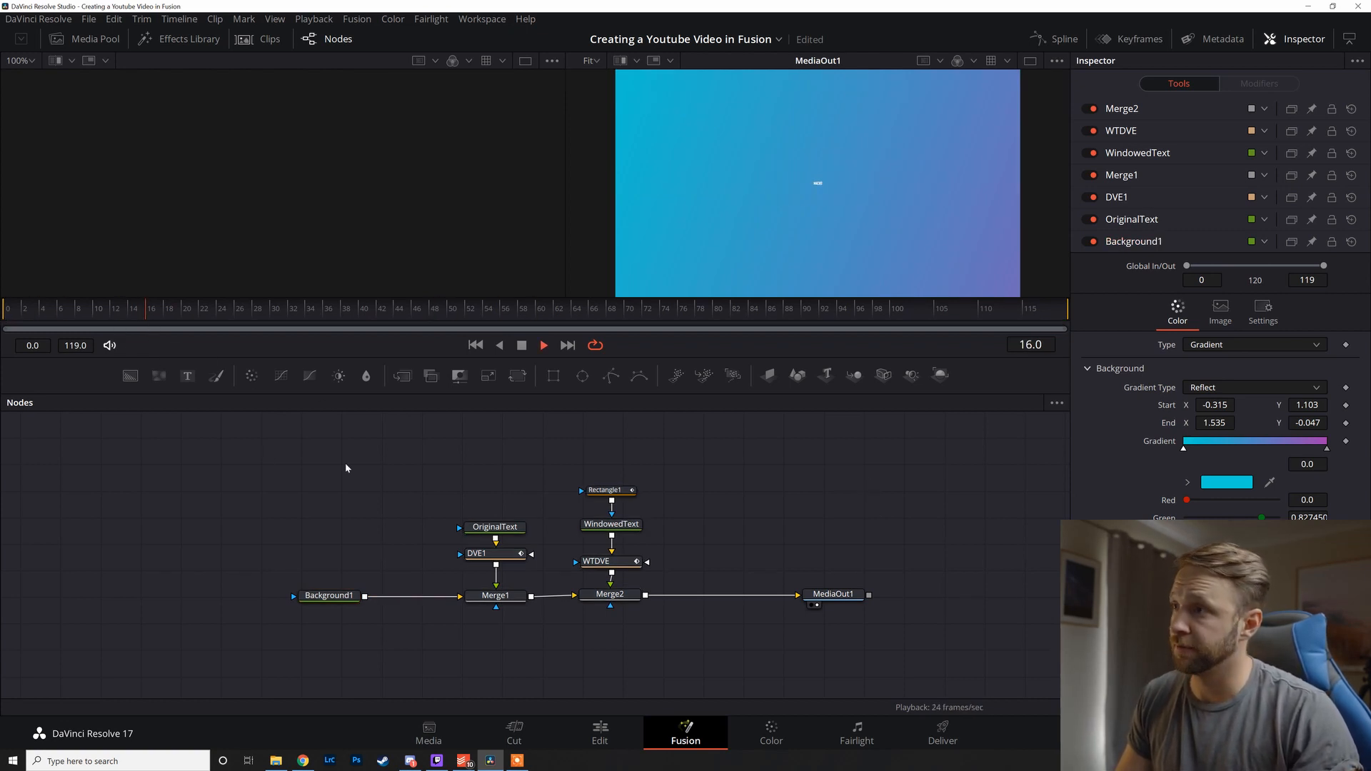
key(space)
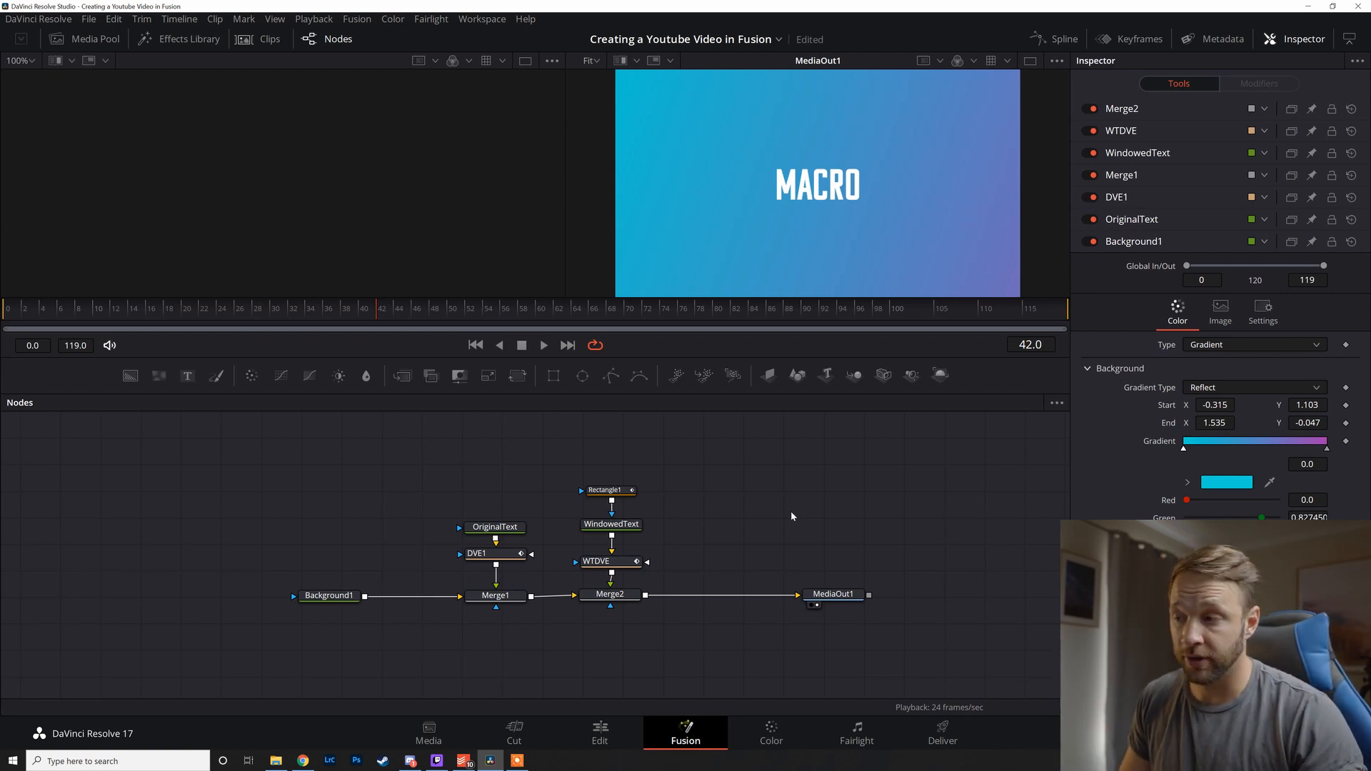
Box-select all the title's nodes except MediaOut1.
drag(337, 481, 675, 664)
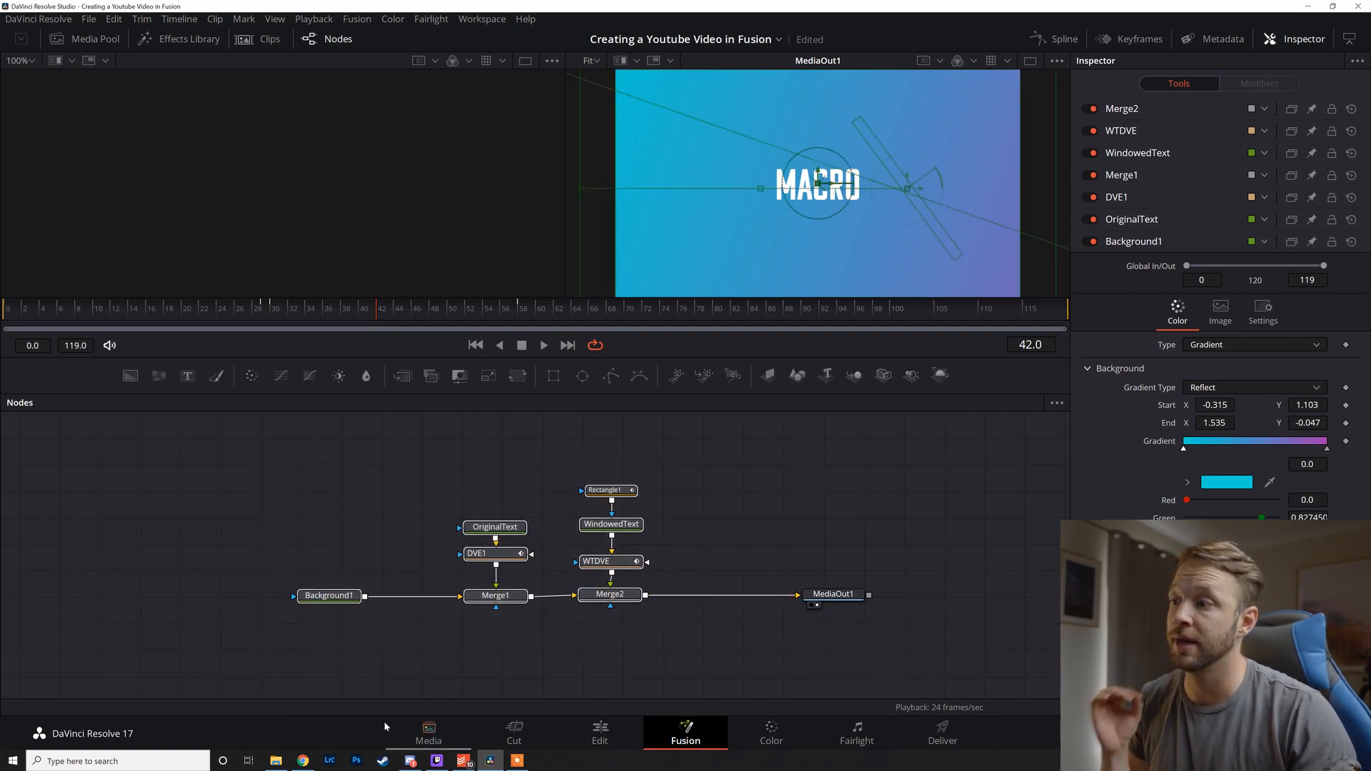
Create a macro from the selected nodes via Macro > Create Macro.
right_click(327, 595)
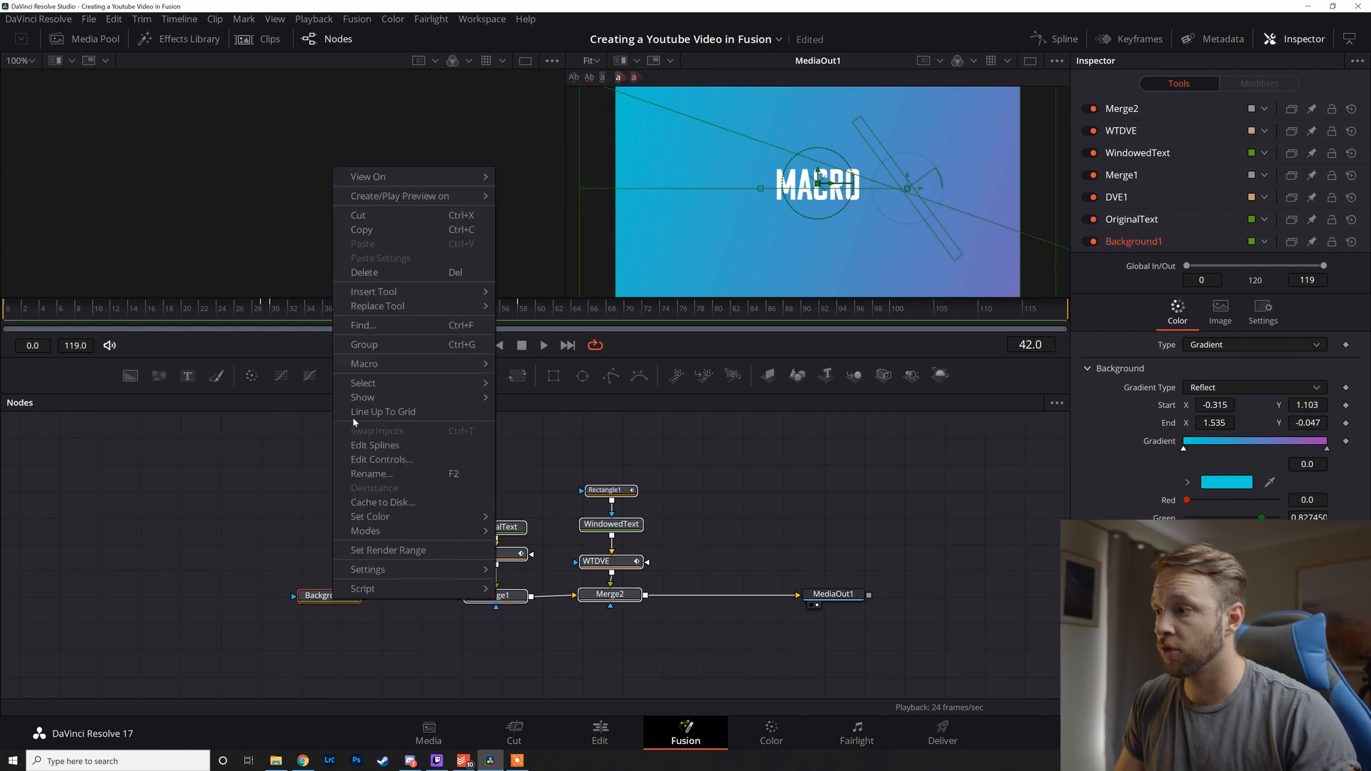
mouse_move(364, 363)
click(538, 369)
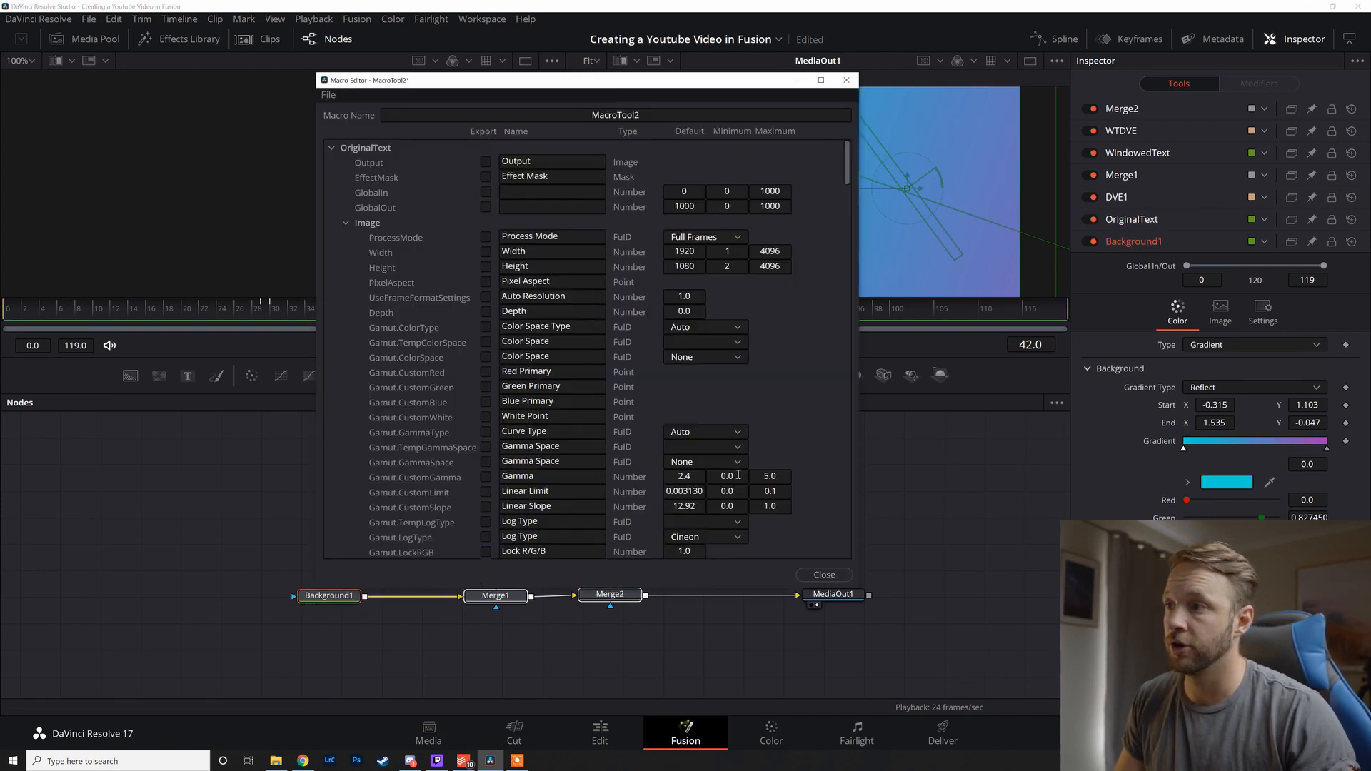
drag(523, 80, 608, 80)
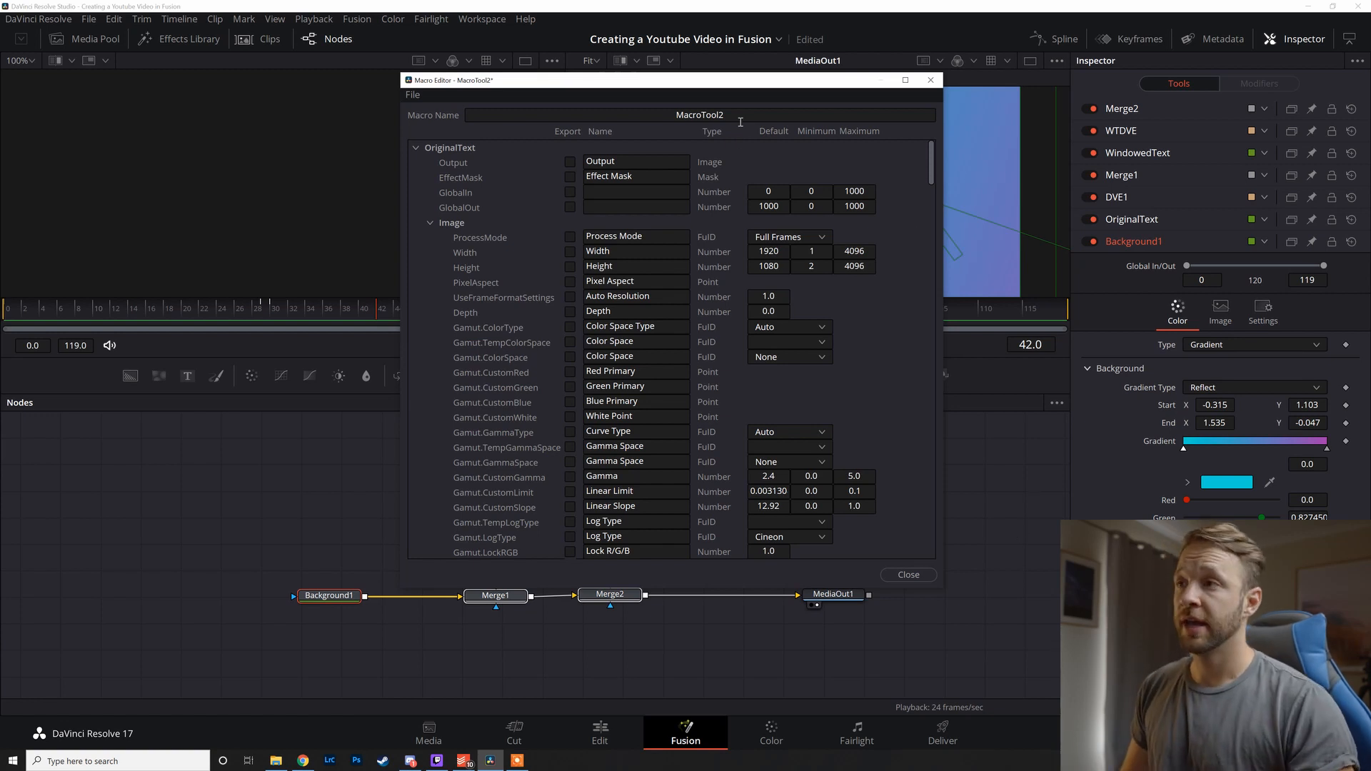
Rename the macro to 'GradientFlyingTxt' in the Macro Name field.
double_click(740, 116)
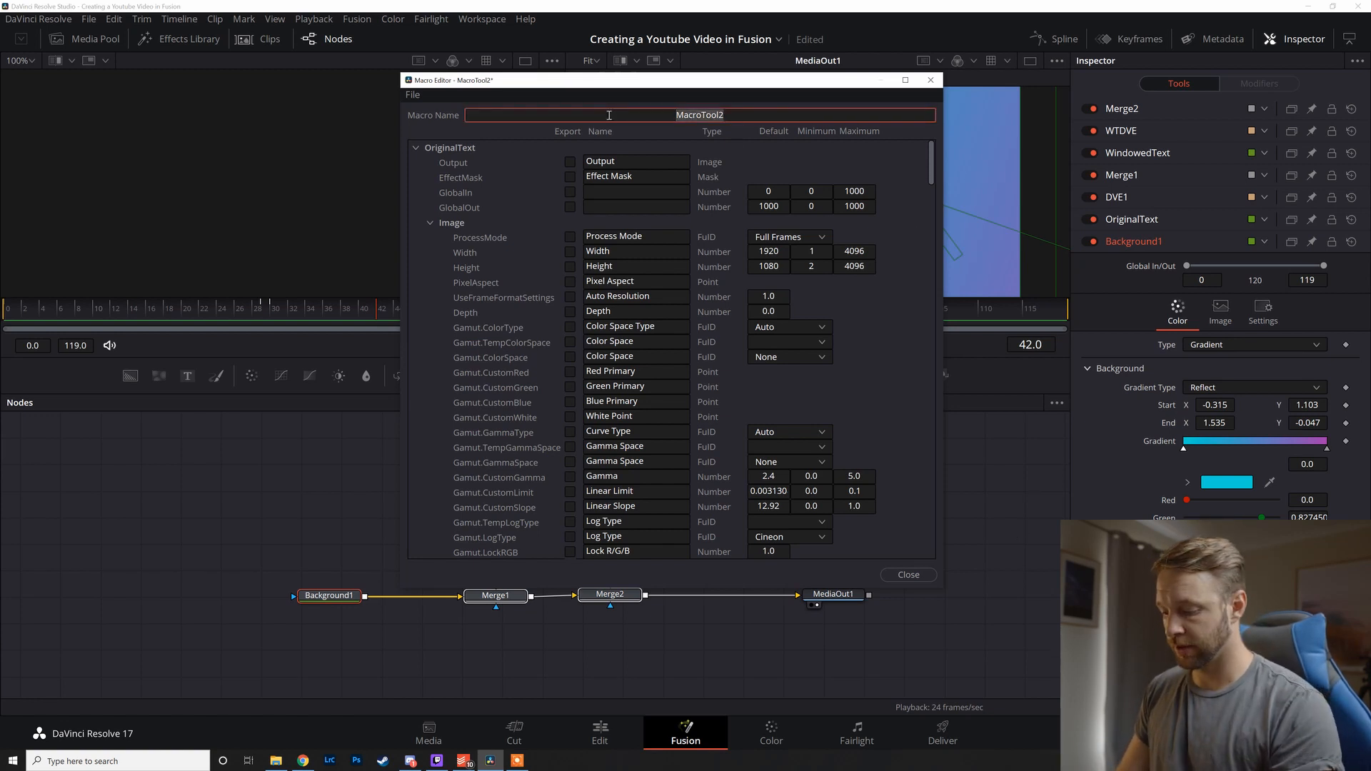
text(GradientT)
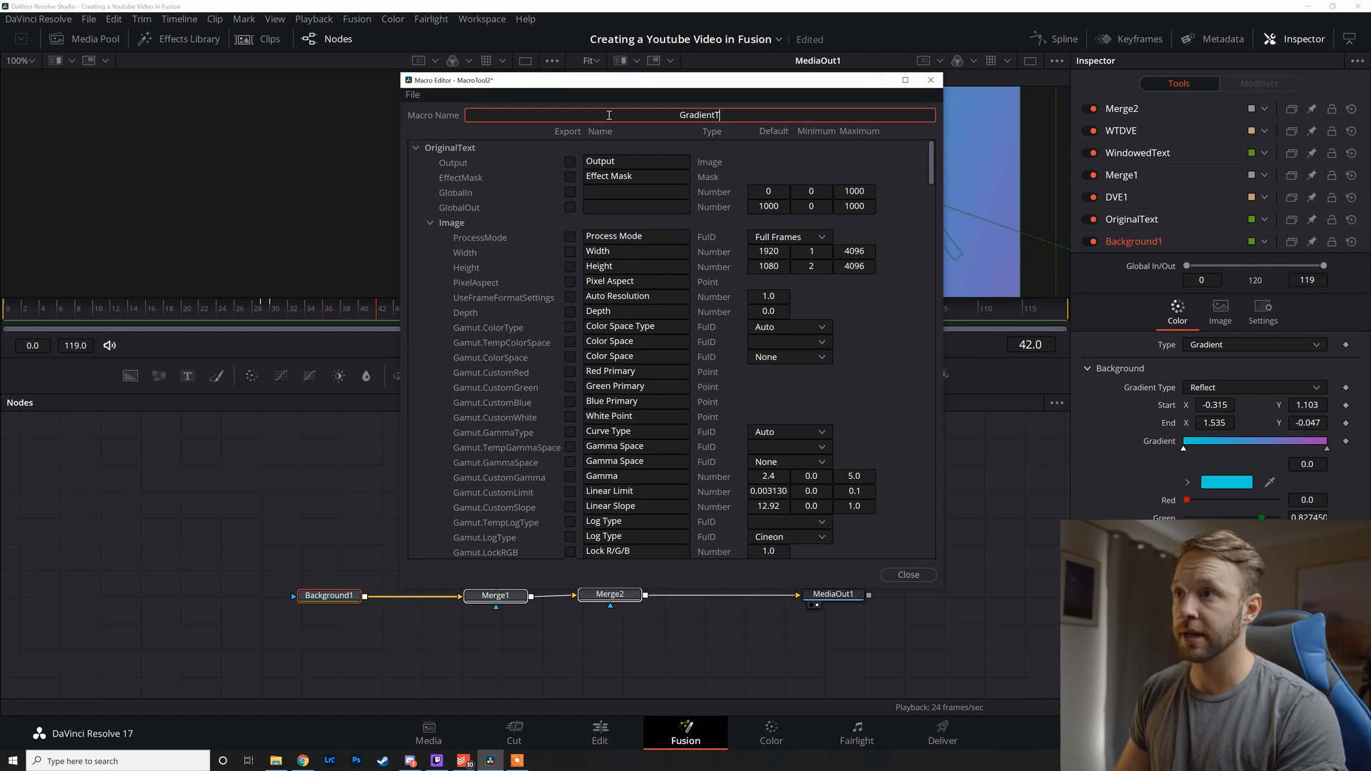
text(ex)
key(BackSpace)
key(BackSpace)
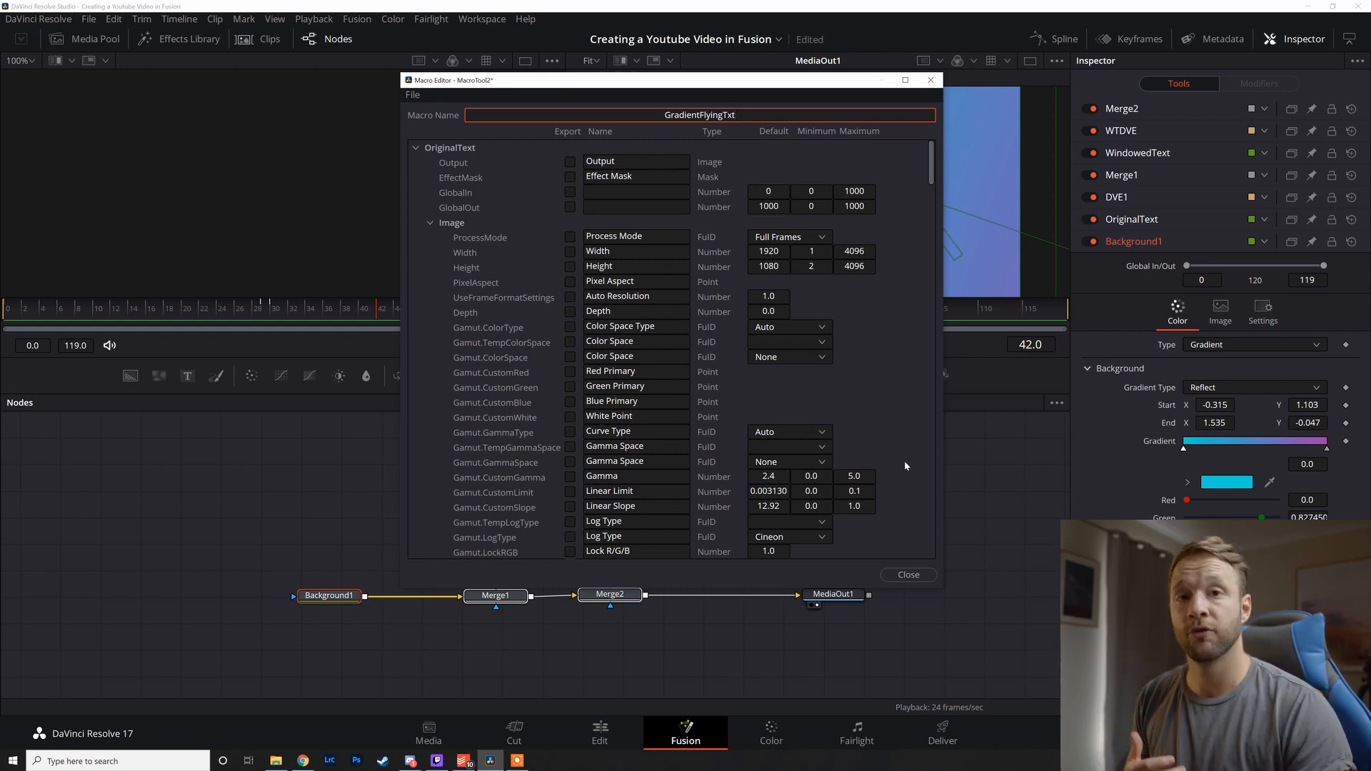
key(Return)
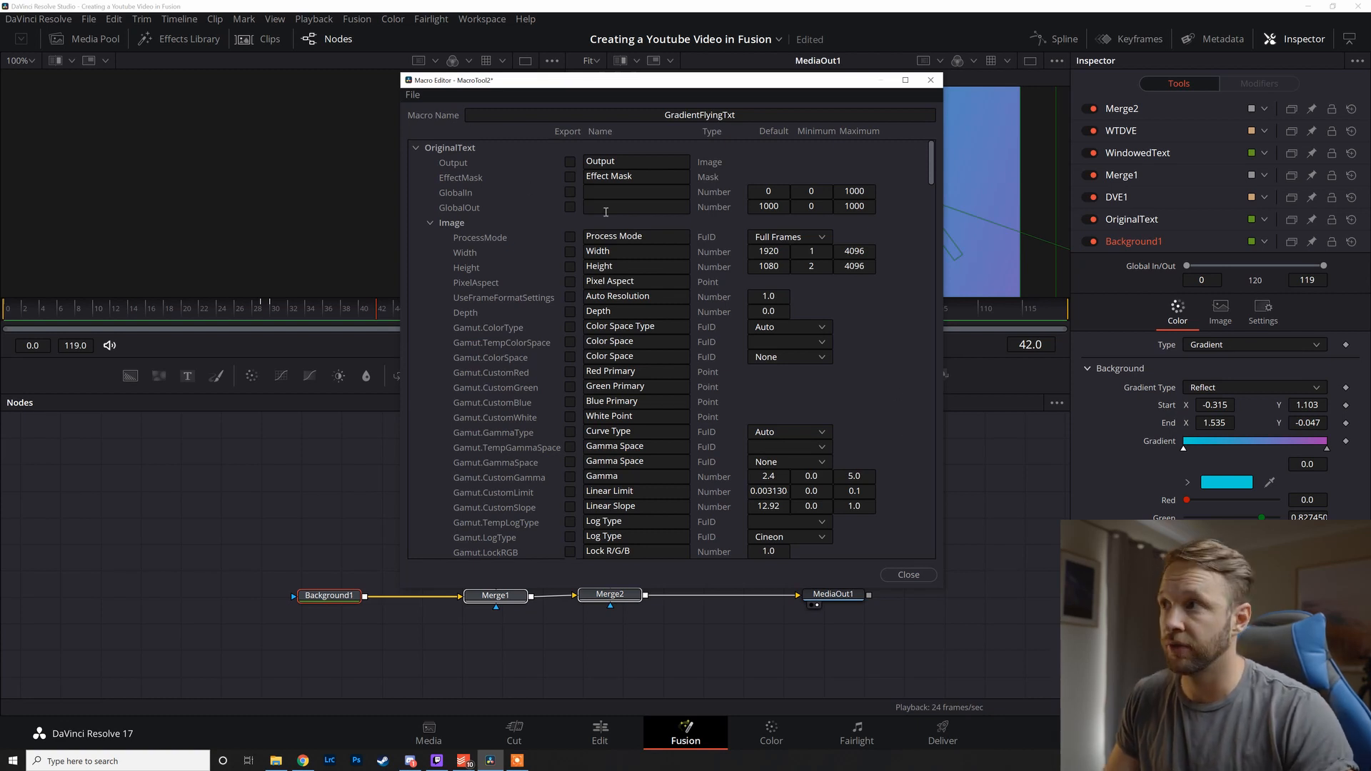
Expand OriginalText in the macro editor and collapse its Image group, leaving the Text parameters.
click(417, 148)
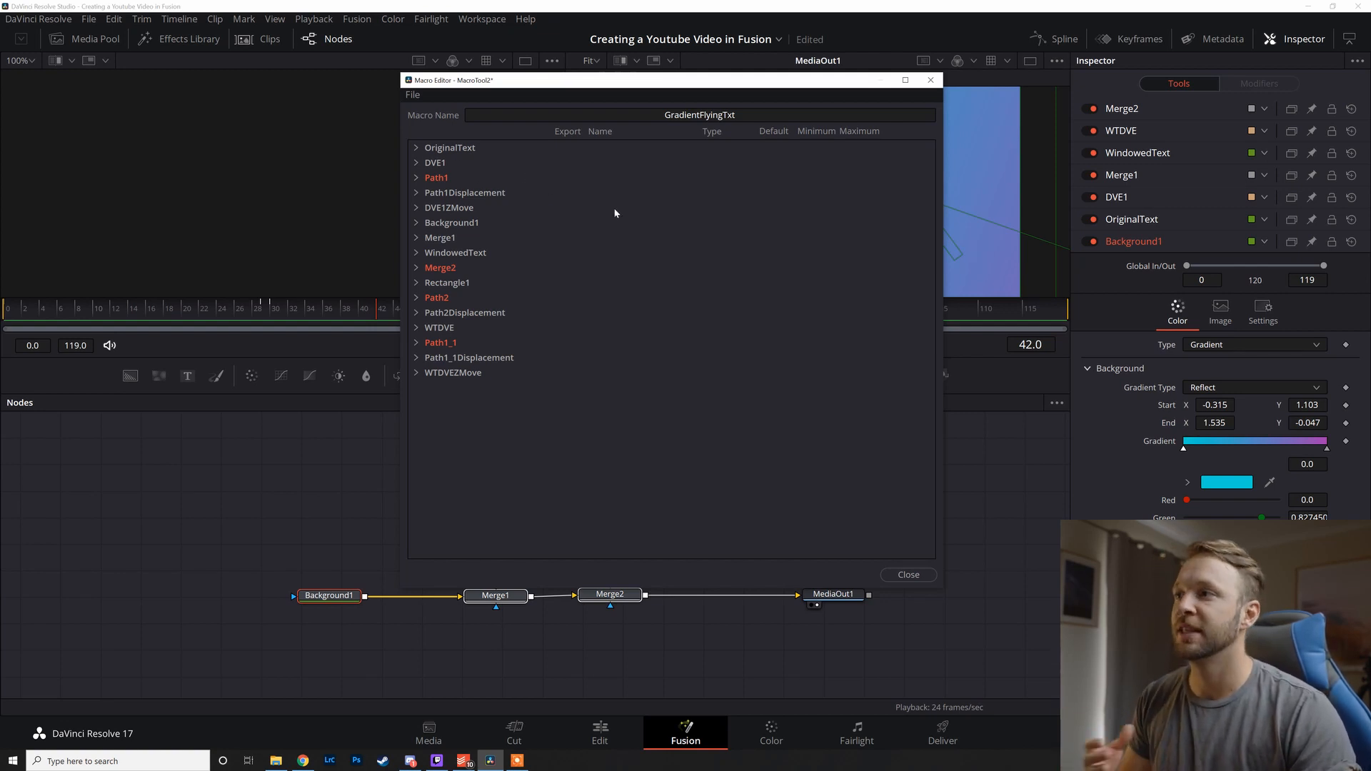
click(414, 148)
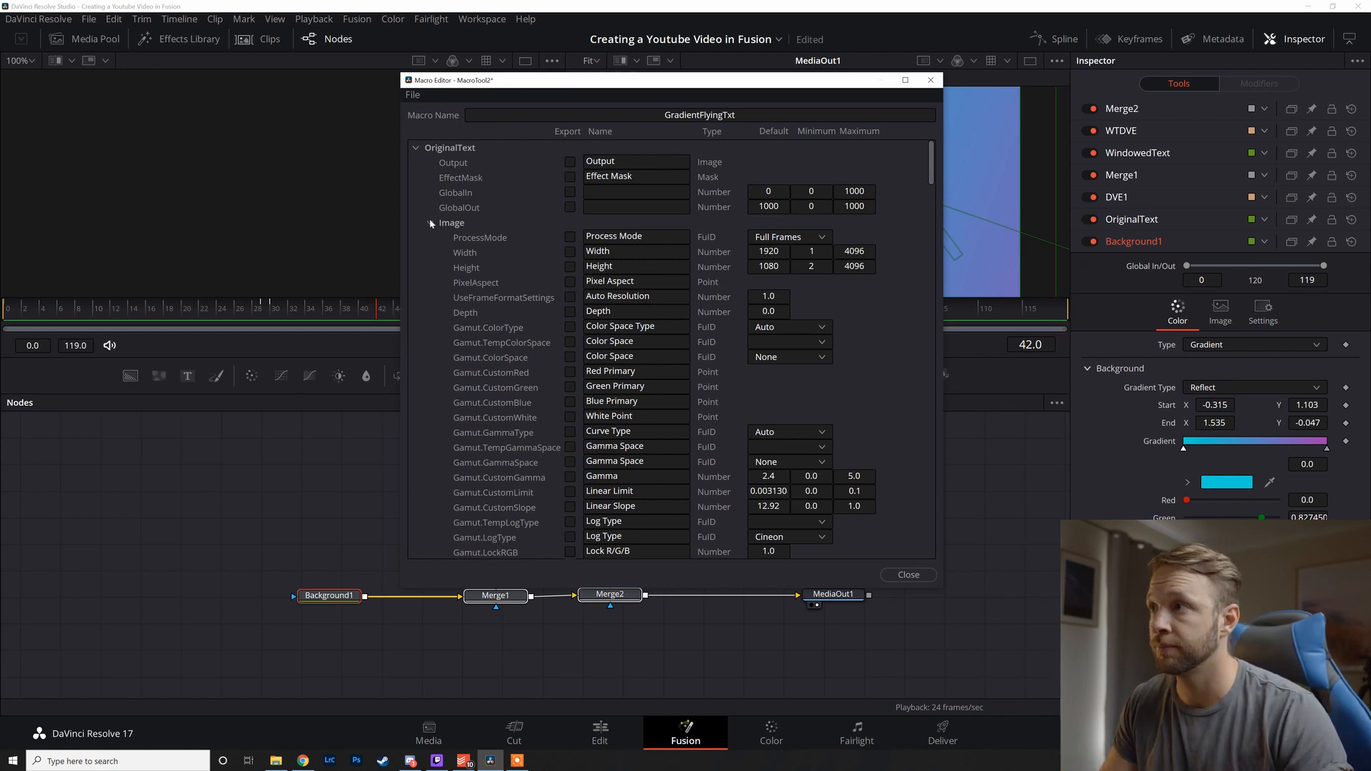
scroll(494, 245, down, 1)
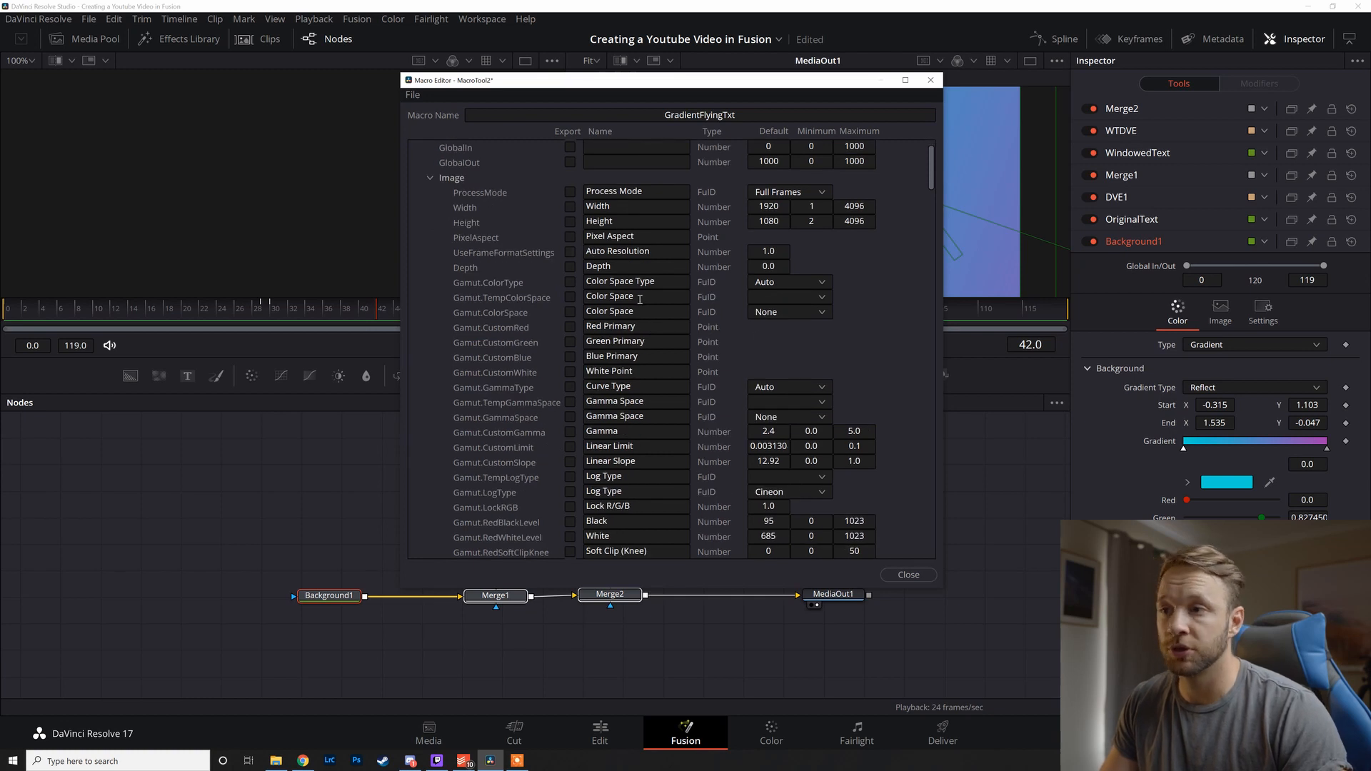
scroll(535, 268, up, 1)
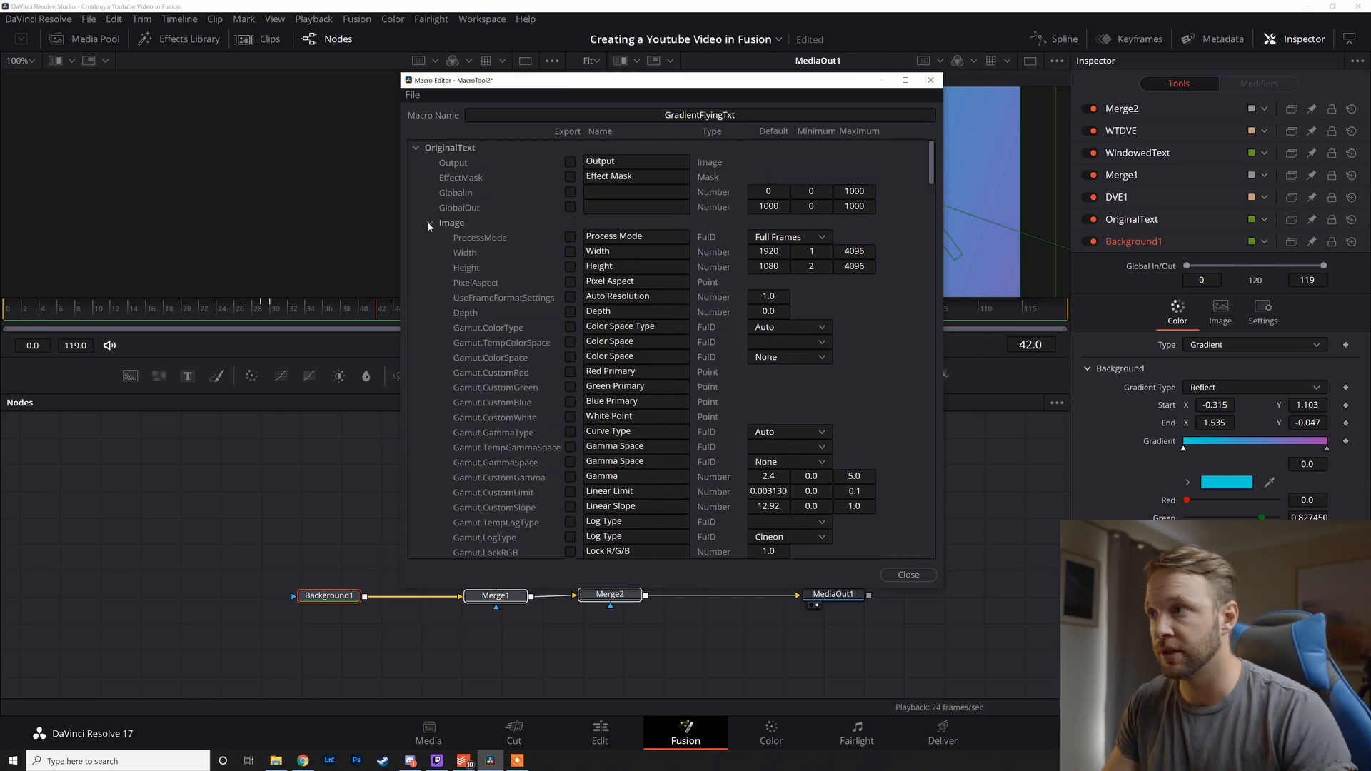
click(428, 223)
scroll(461, 249, down, 1)
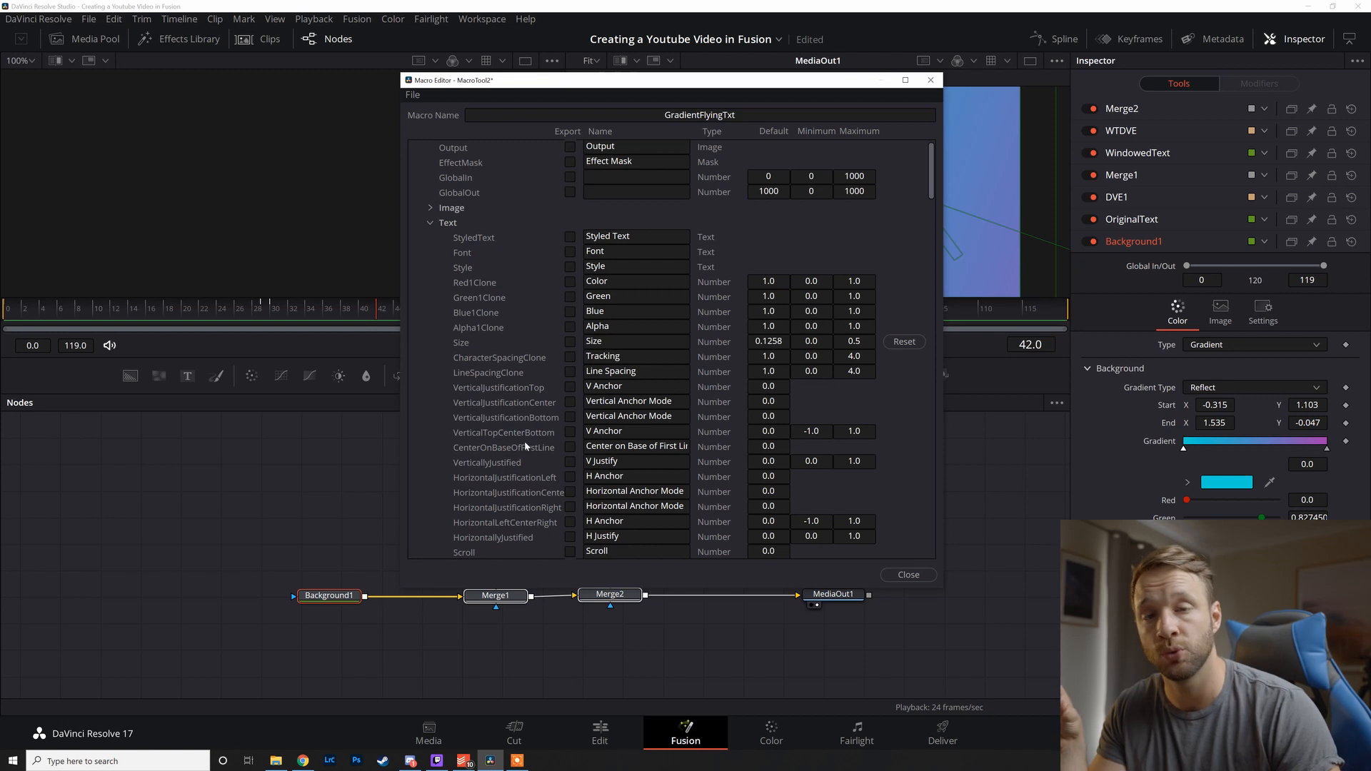
Export OriginalText's Styled Text and Color as macro controls, then collapse the Text group.
click(569, 237)
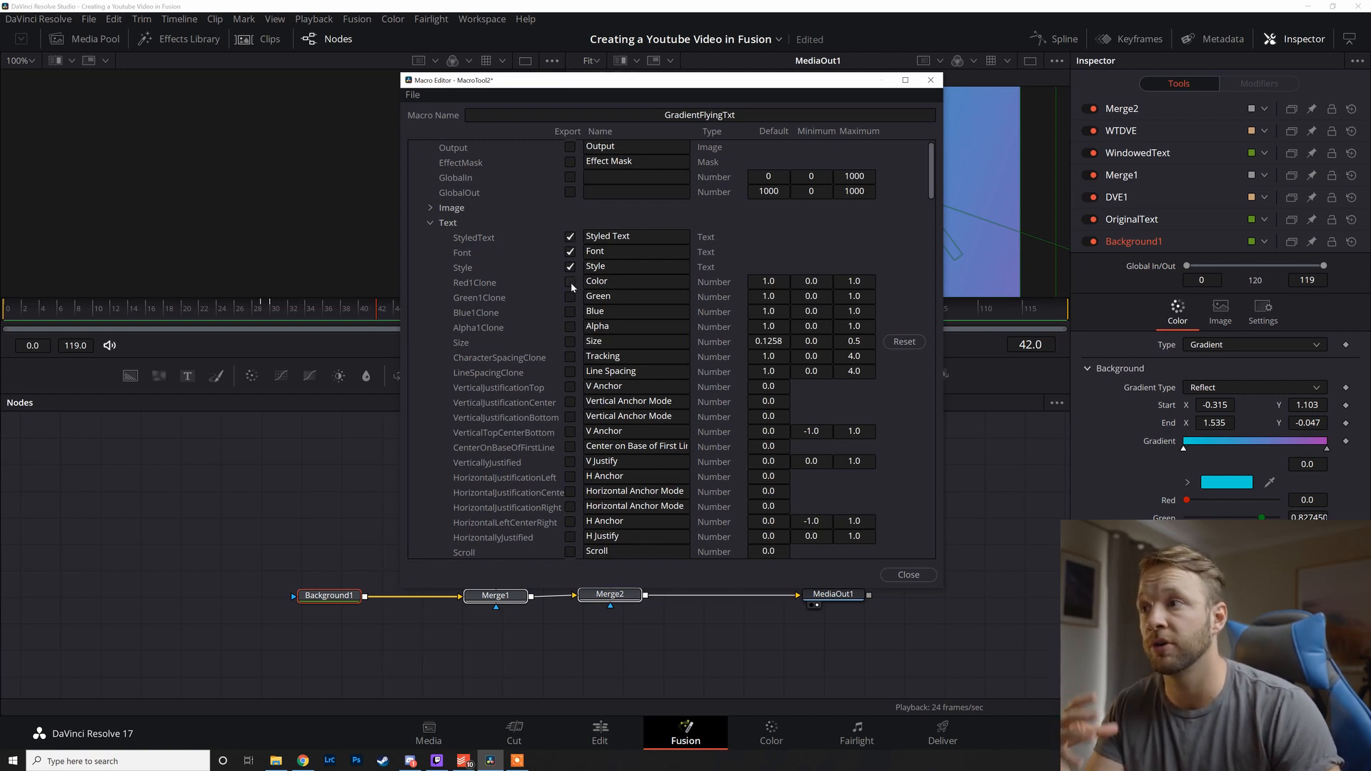
click(571, 282)
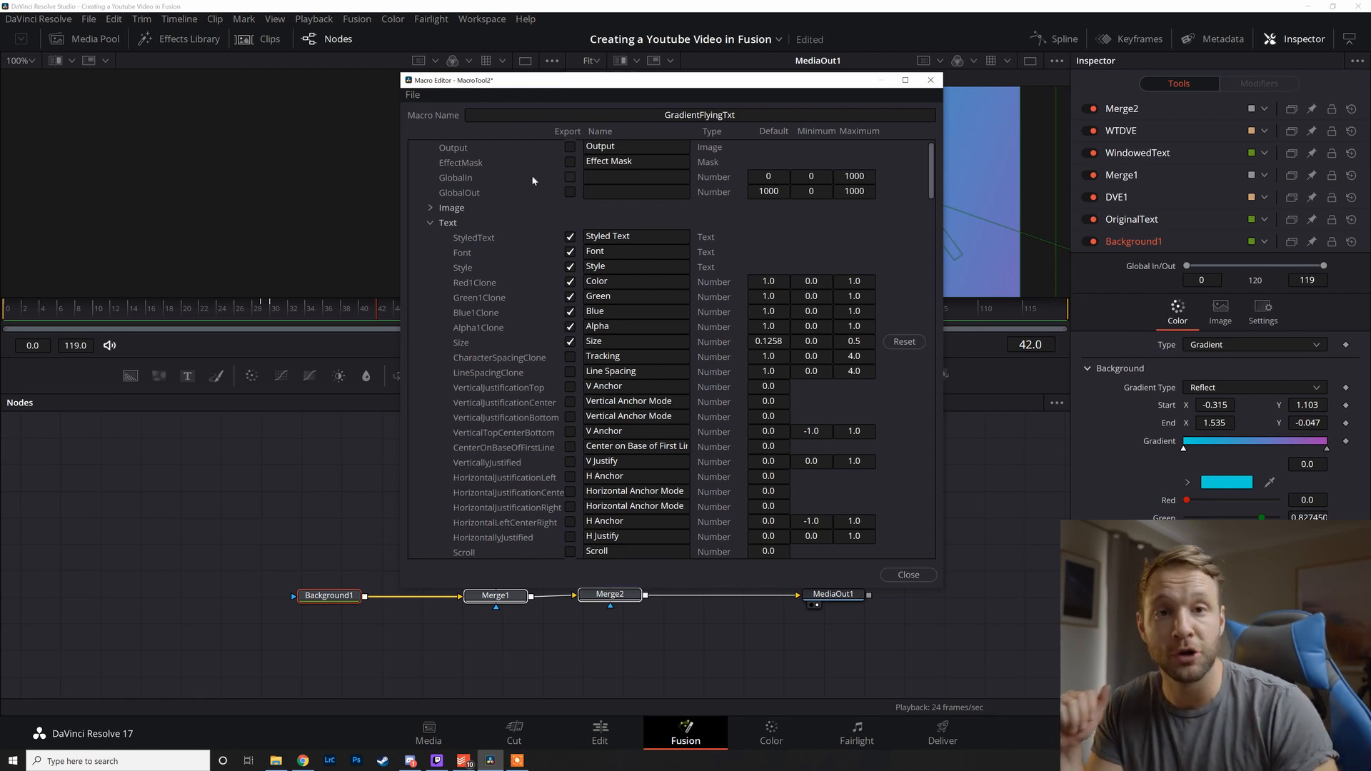
click(432, 223)
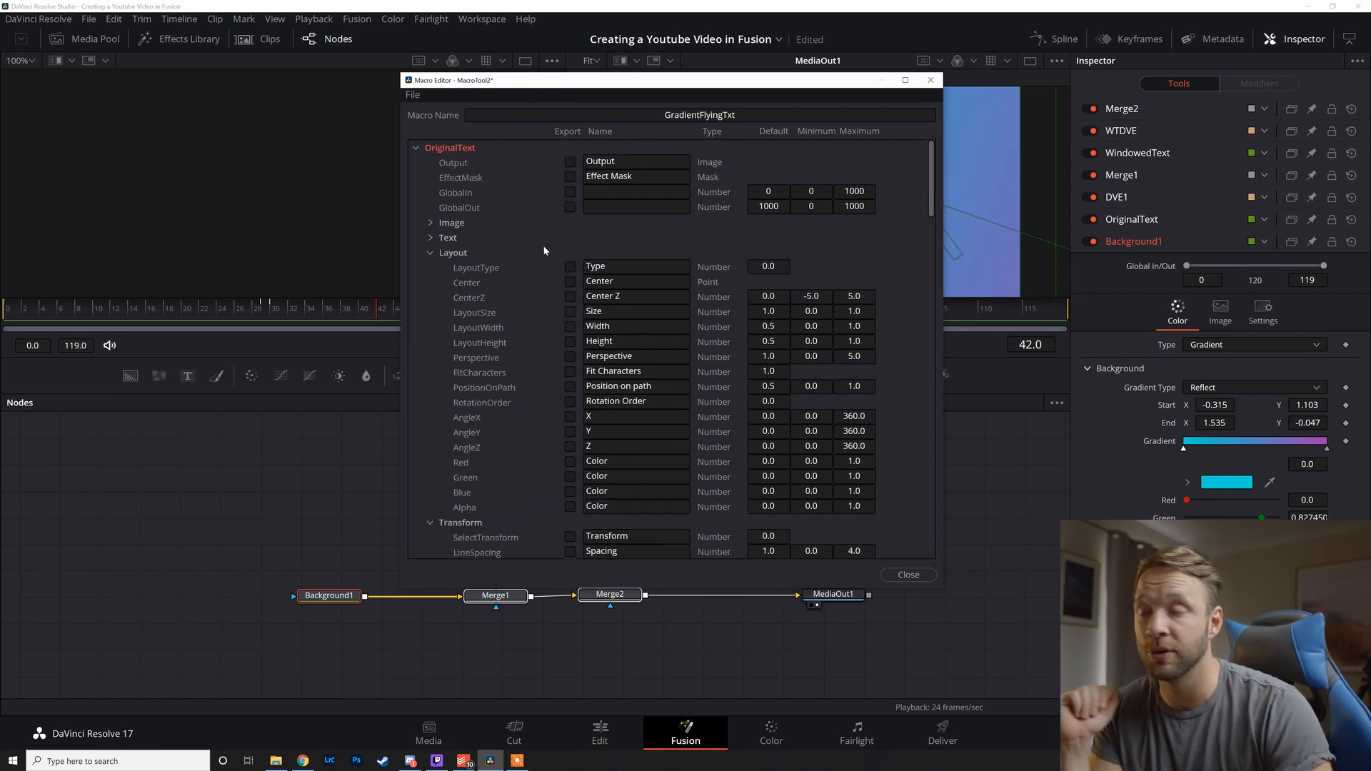
click(430, 253)
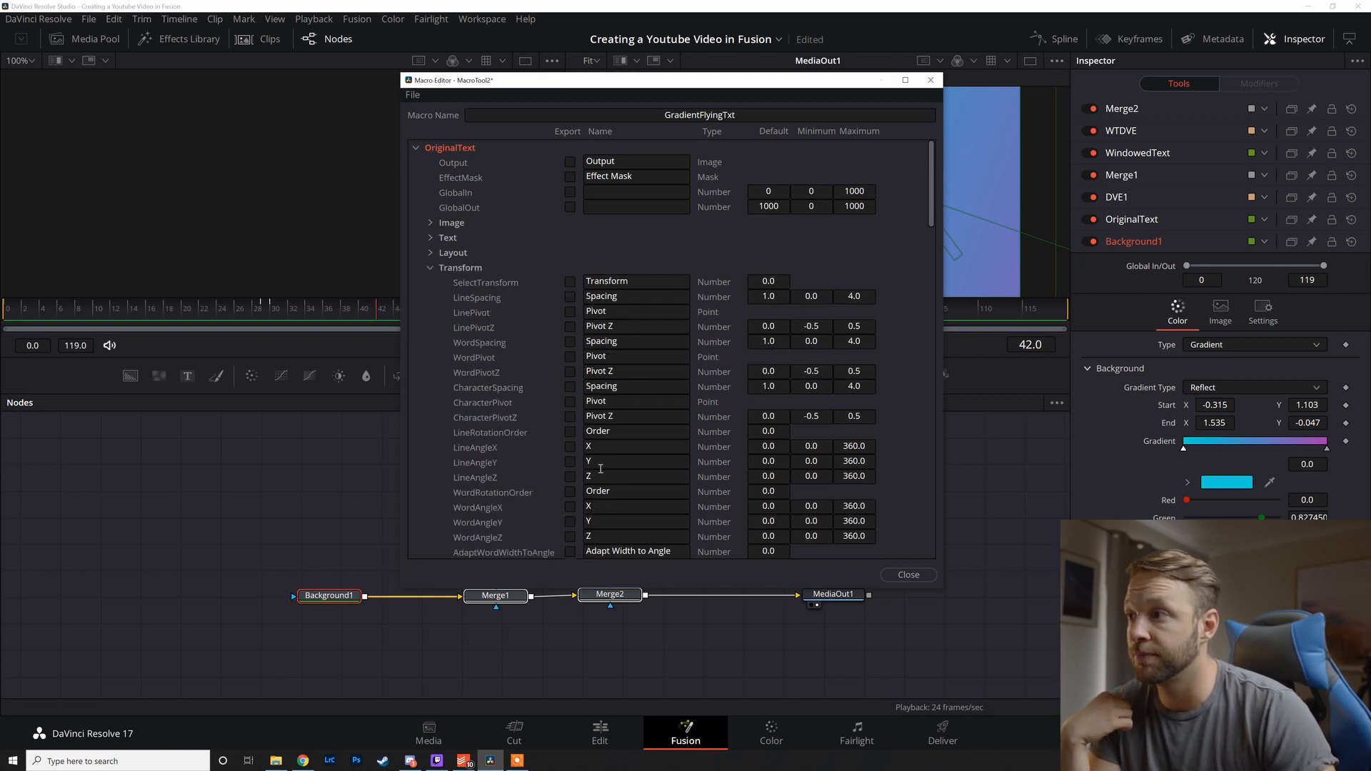
scroll(600, 468, down, 3)
scroll(600, 429, up, 3)
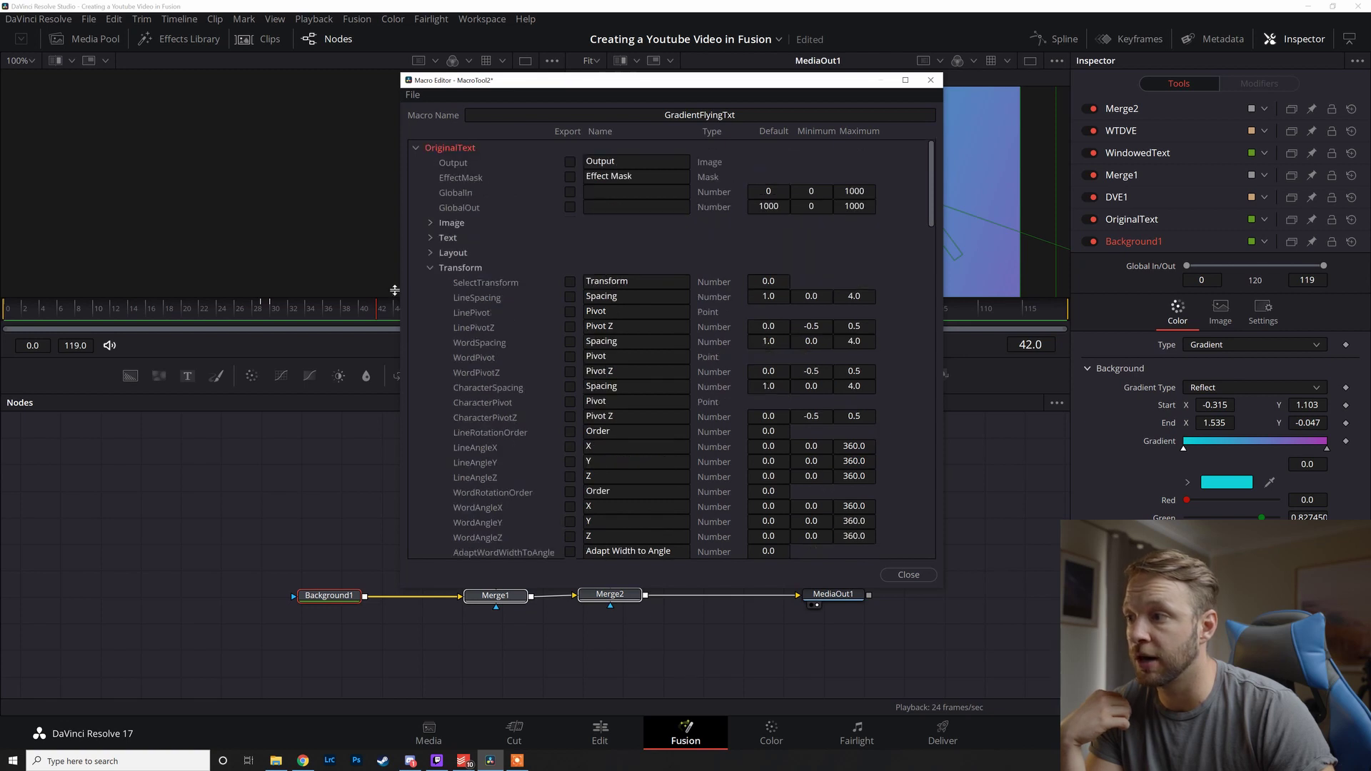
click(432, 270)
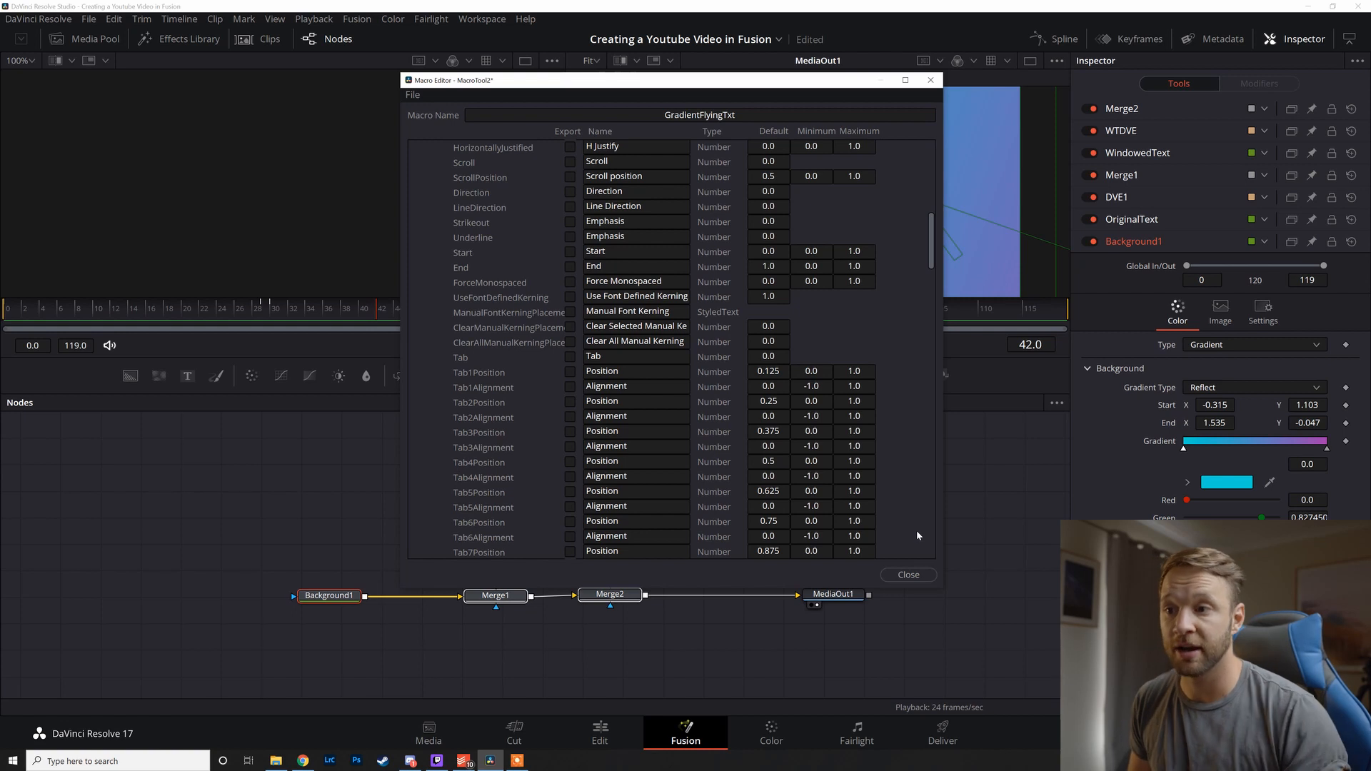
Close the macro editor and confirm saving its changes.
click(908, 576)
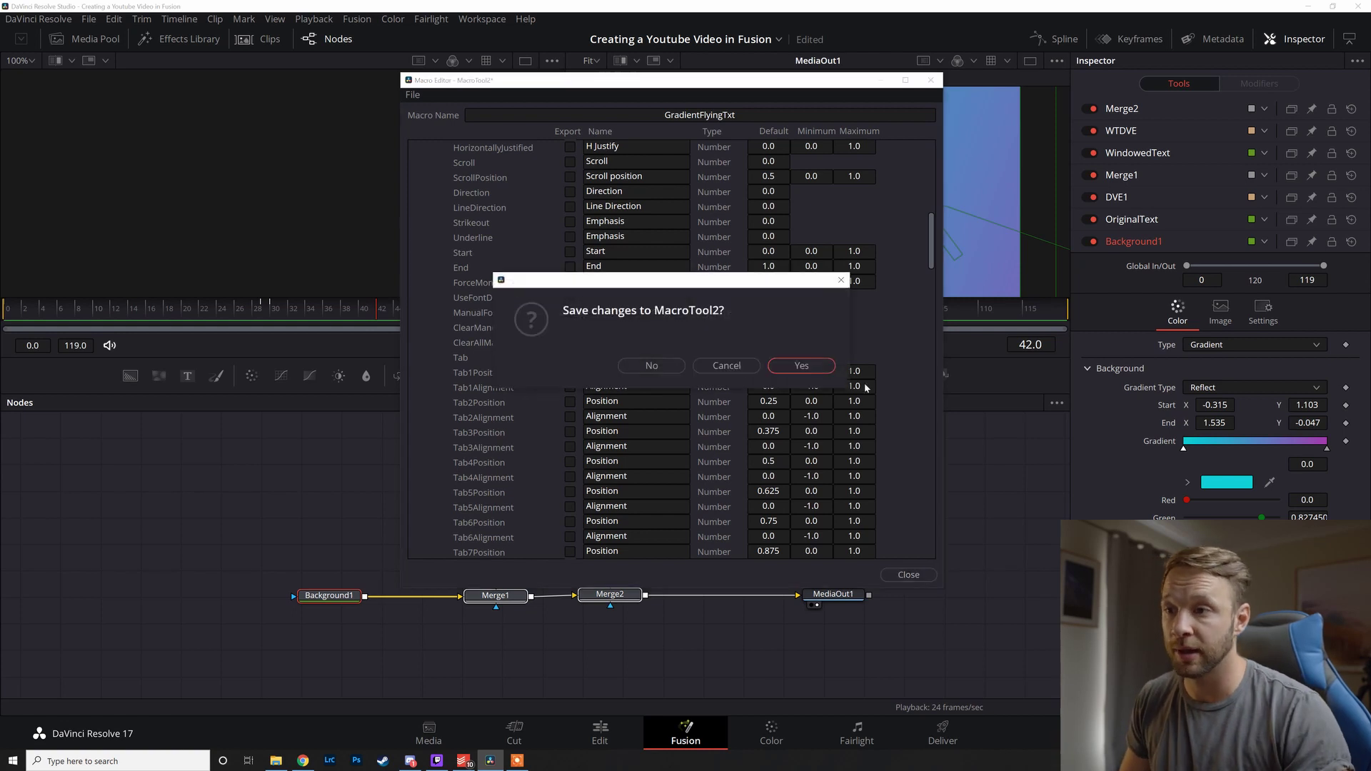
click(802, 367)
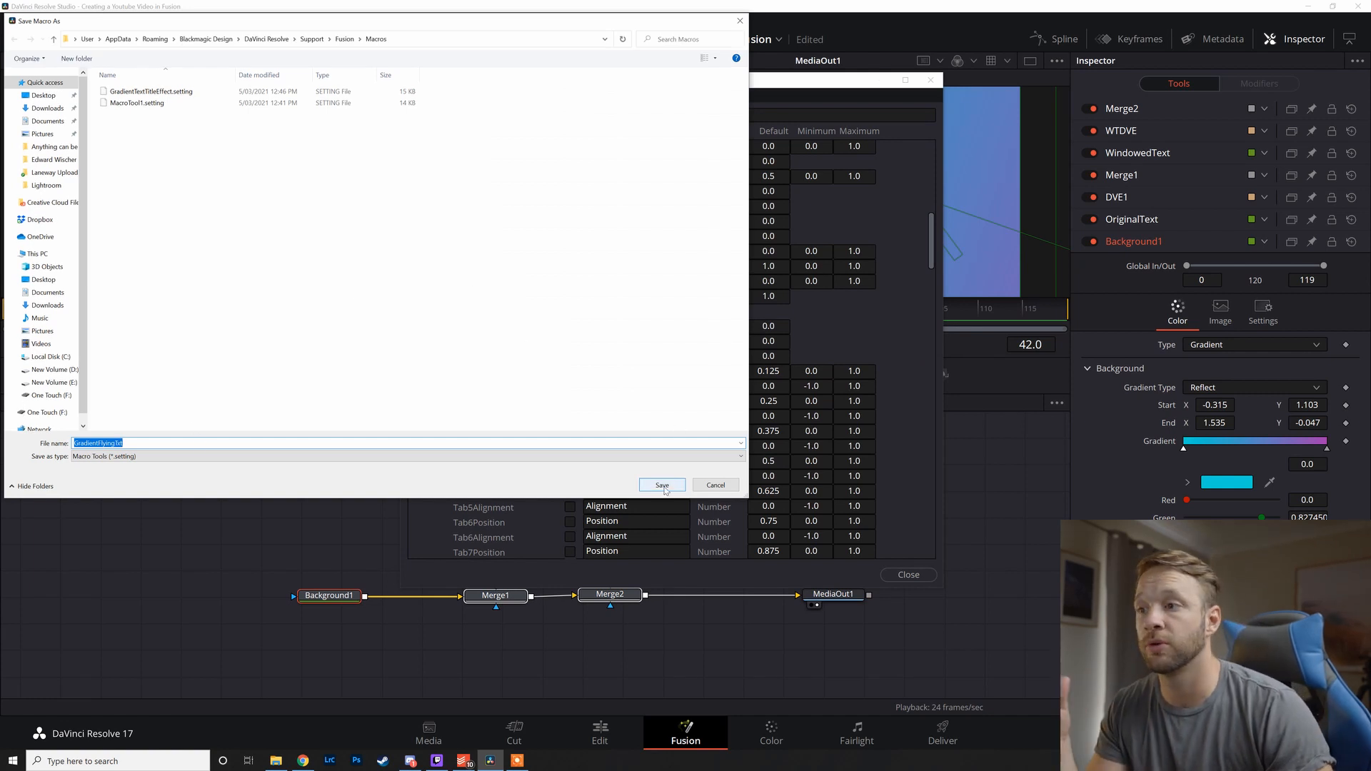
Save the macro file as GradientFlyingTxt, then move the original node tree to the left.
click(662, 486)
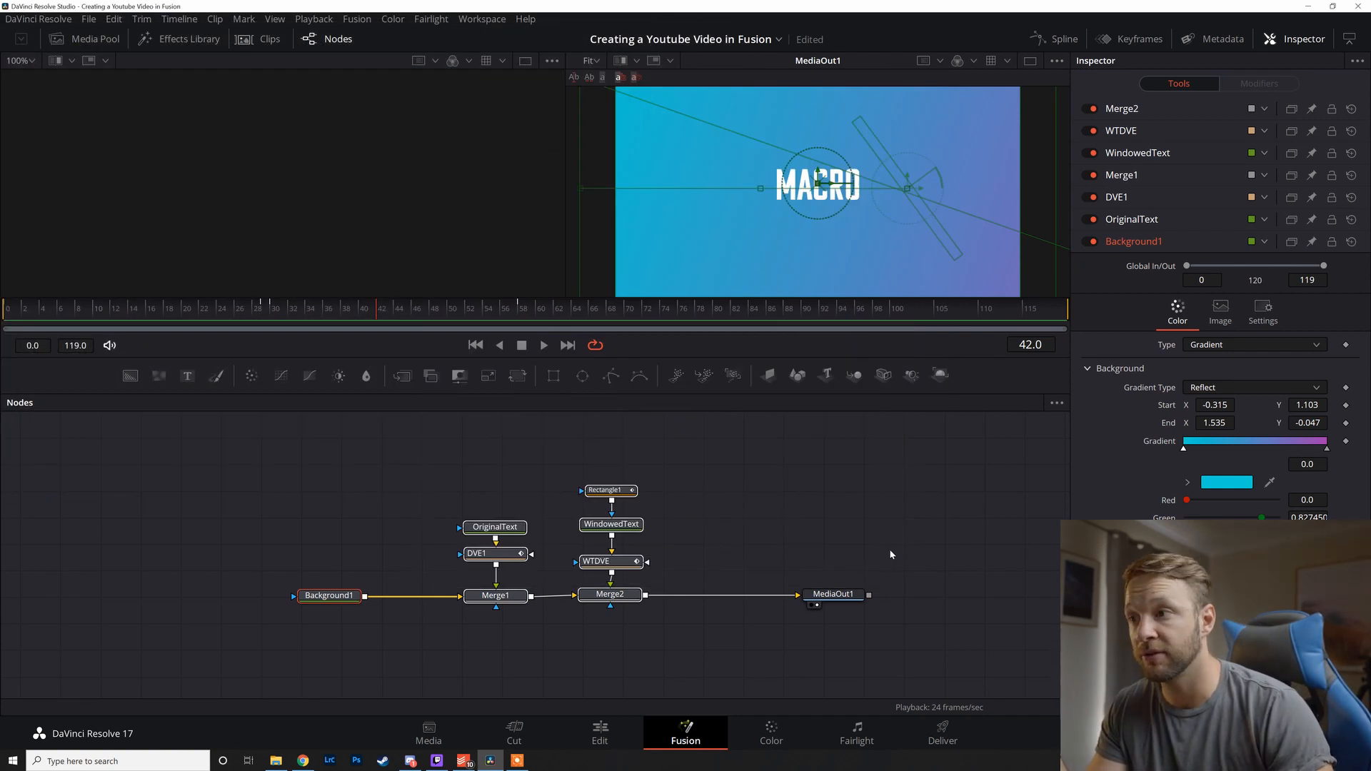
click(891, 553)
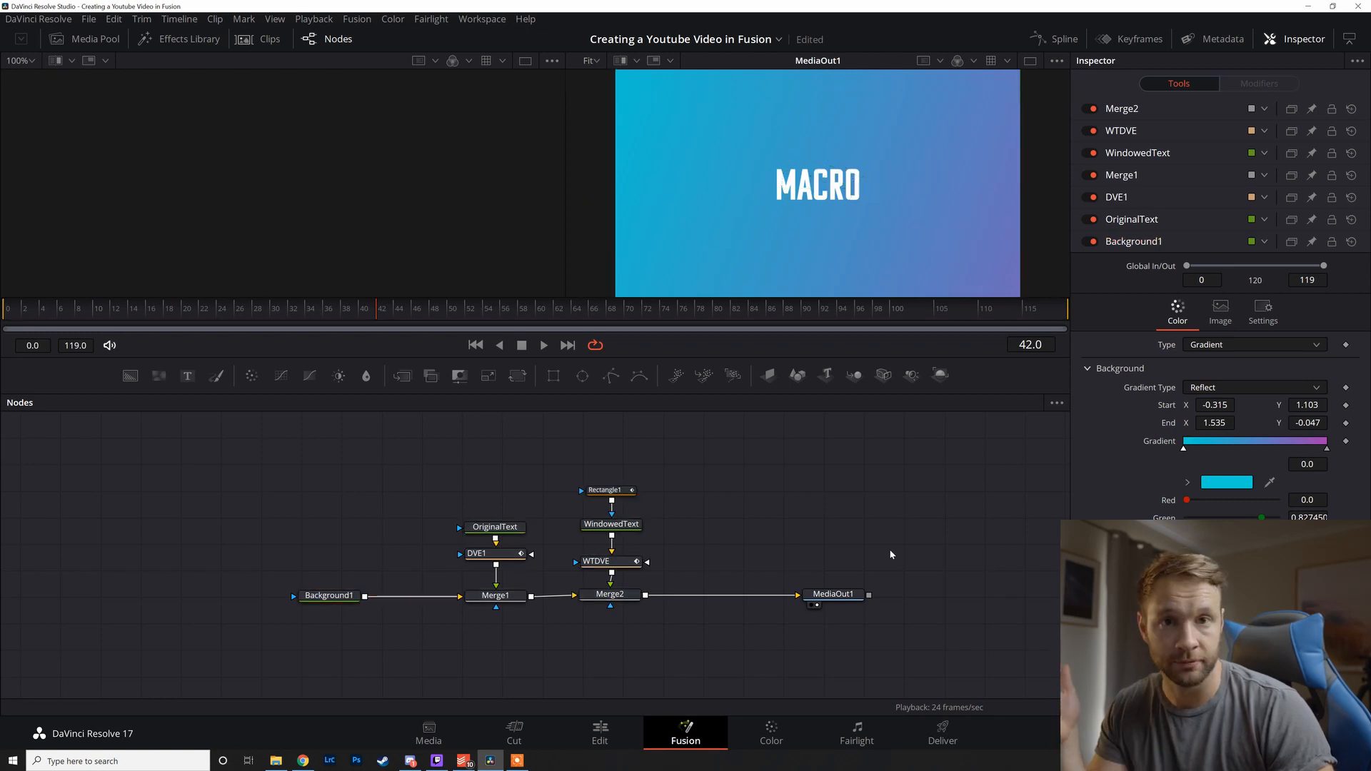
drag(696, 448, 289, 616)
drag(493, 598, 332, 606)
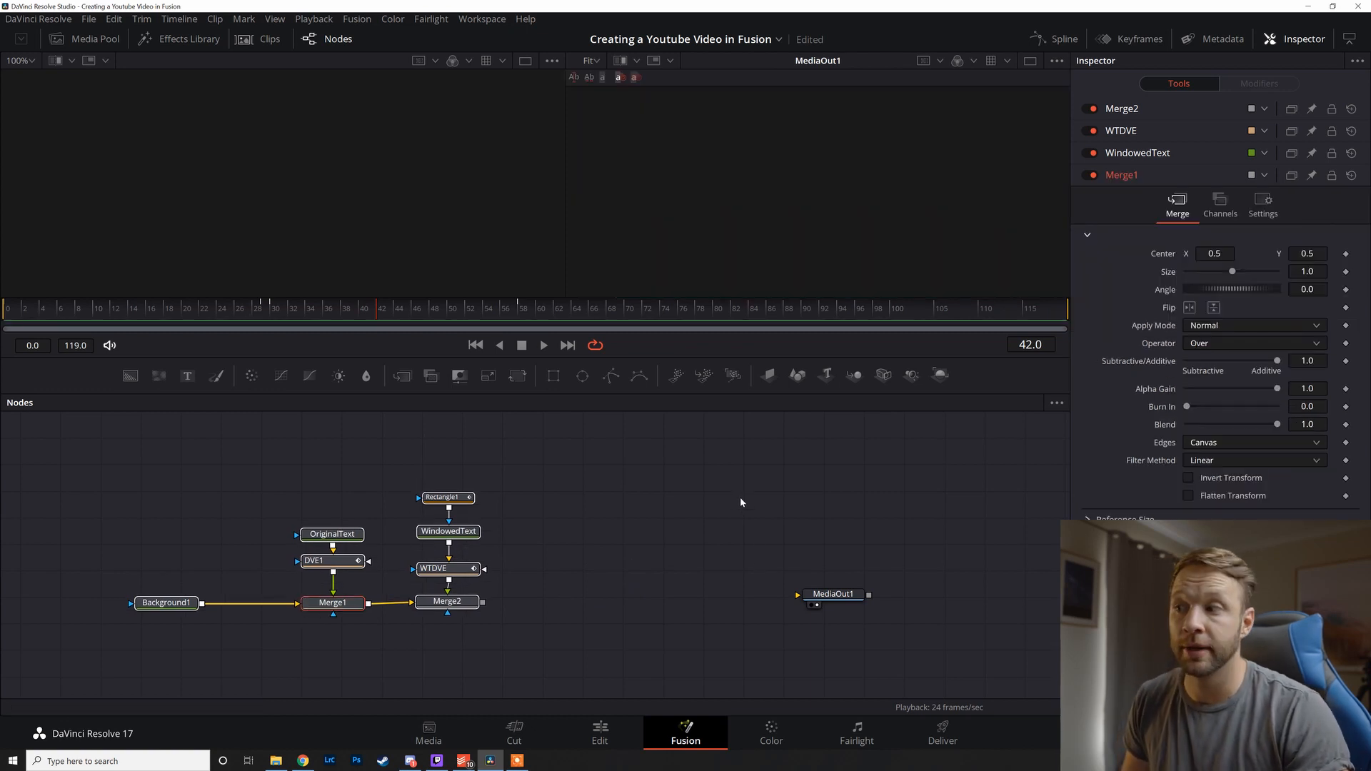
click(741, 502)
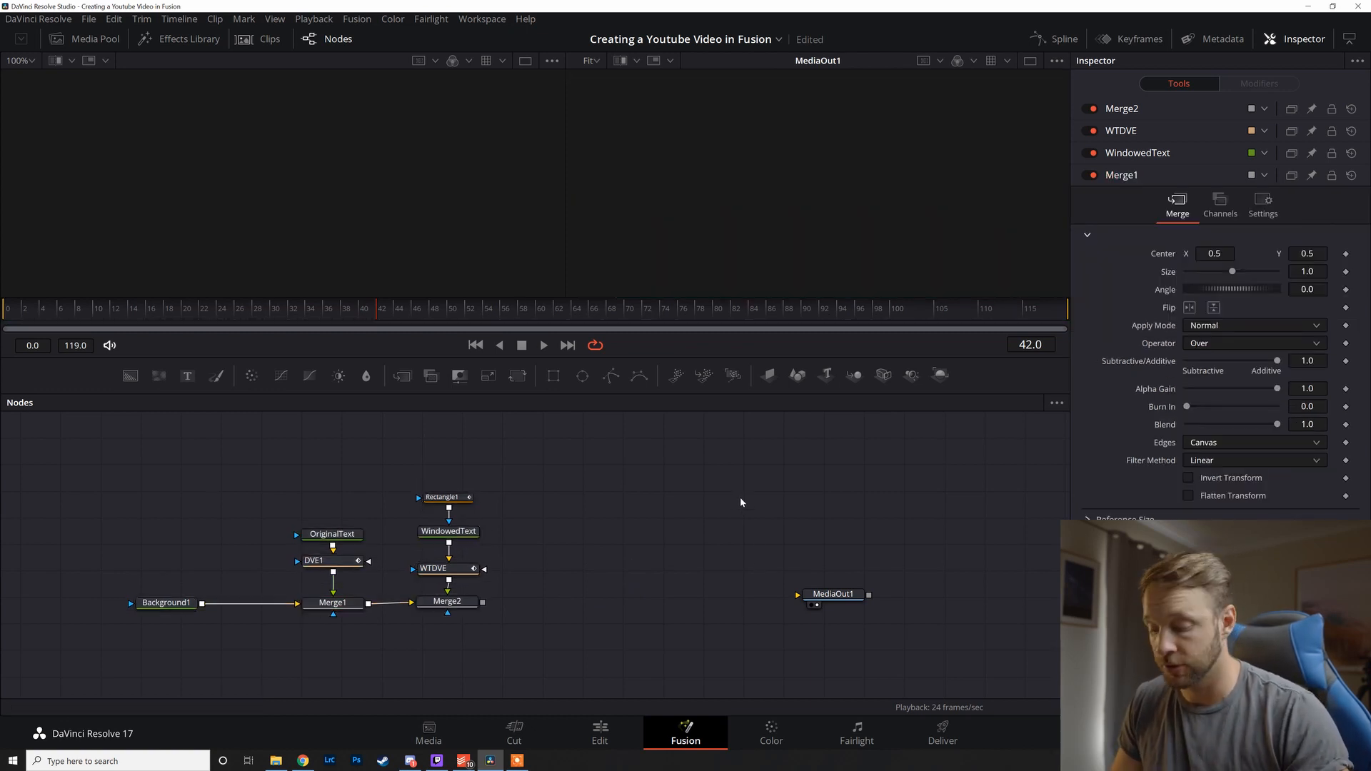
Add the GradientFlyingTxt macro as one node and connect its output to MediaOut1.
key(shift+space)
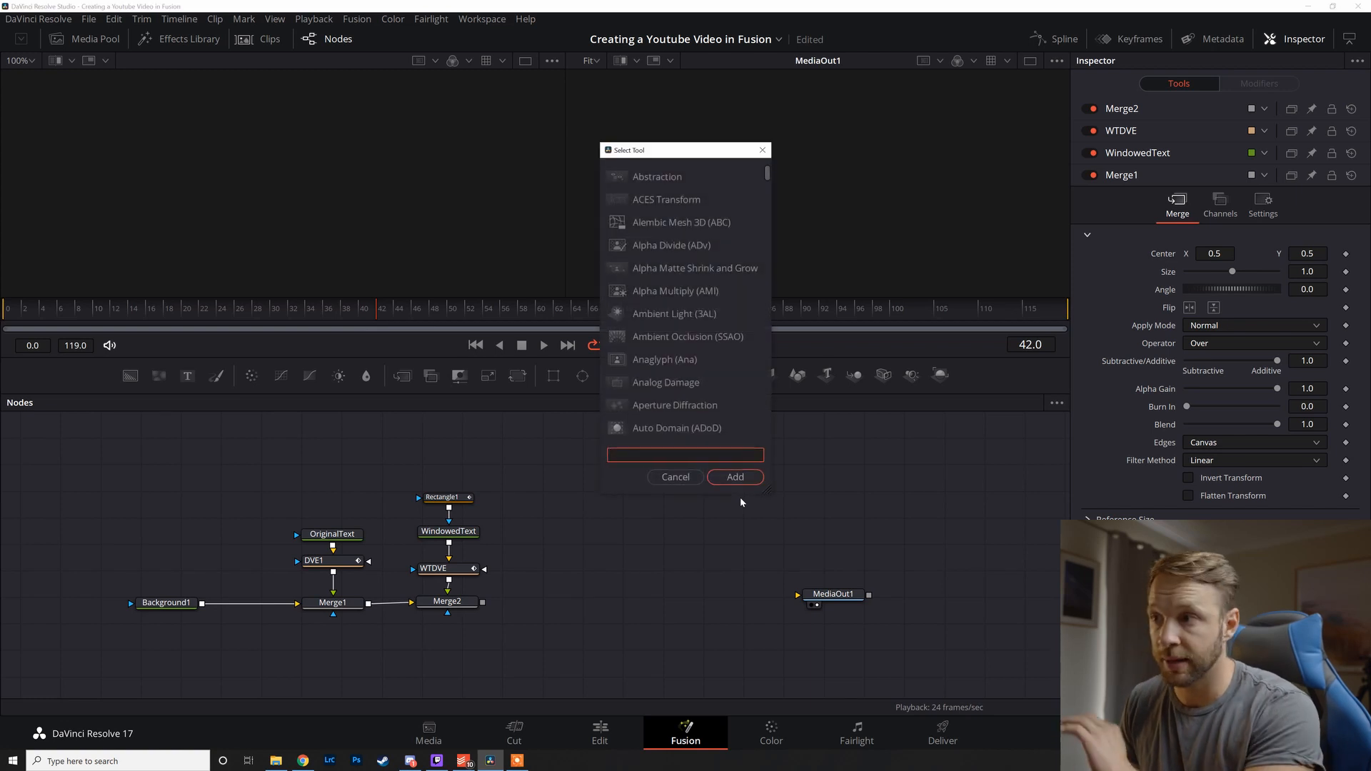
text(gradien)
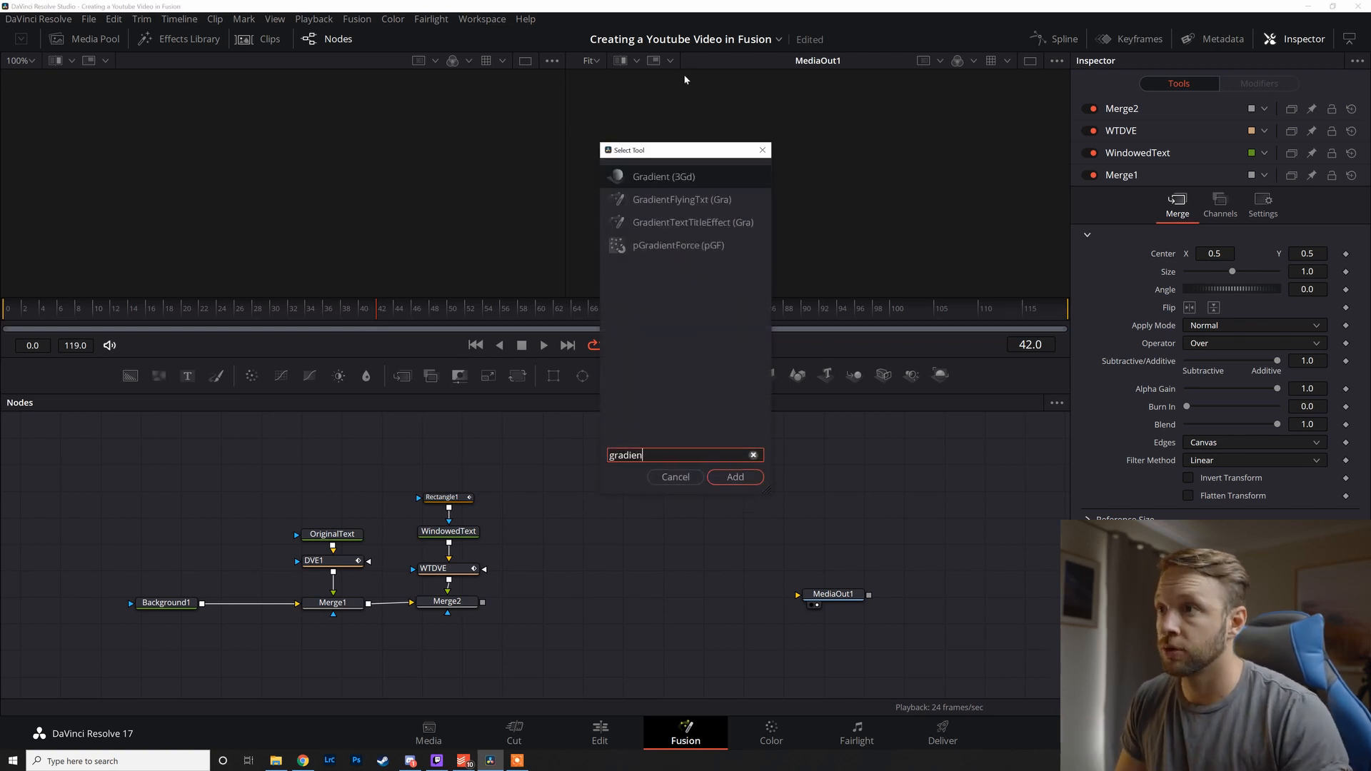
click(682, 200)
click(735, 477)
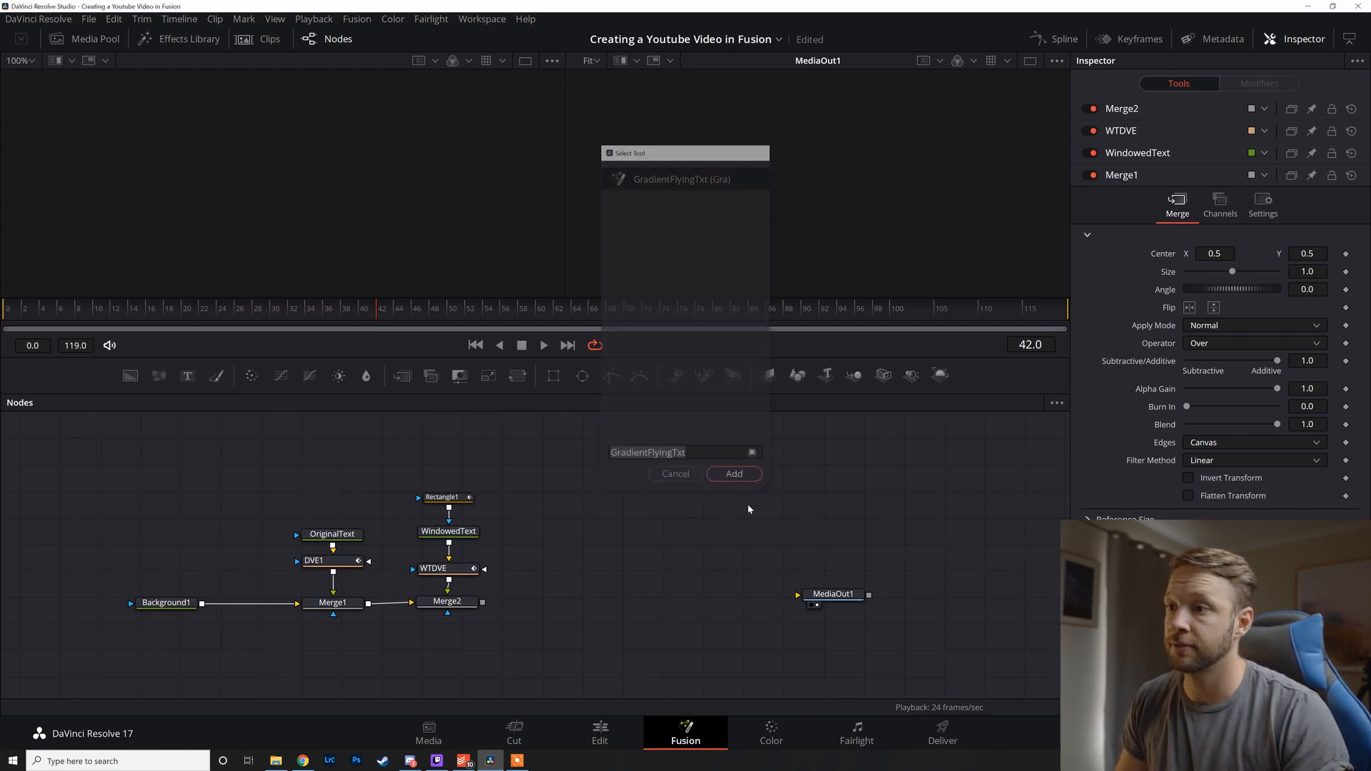
mouse_move(740, 501)
mouse_down()
mouse_move(634, 600)
mouse_move(814, 598)
mouse_up()
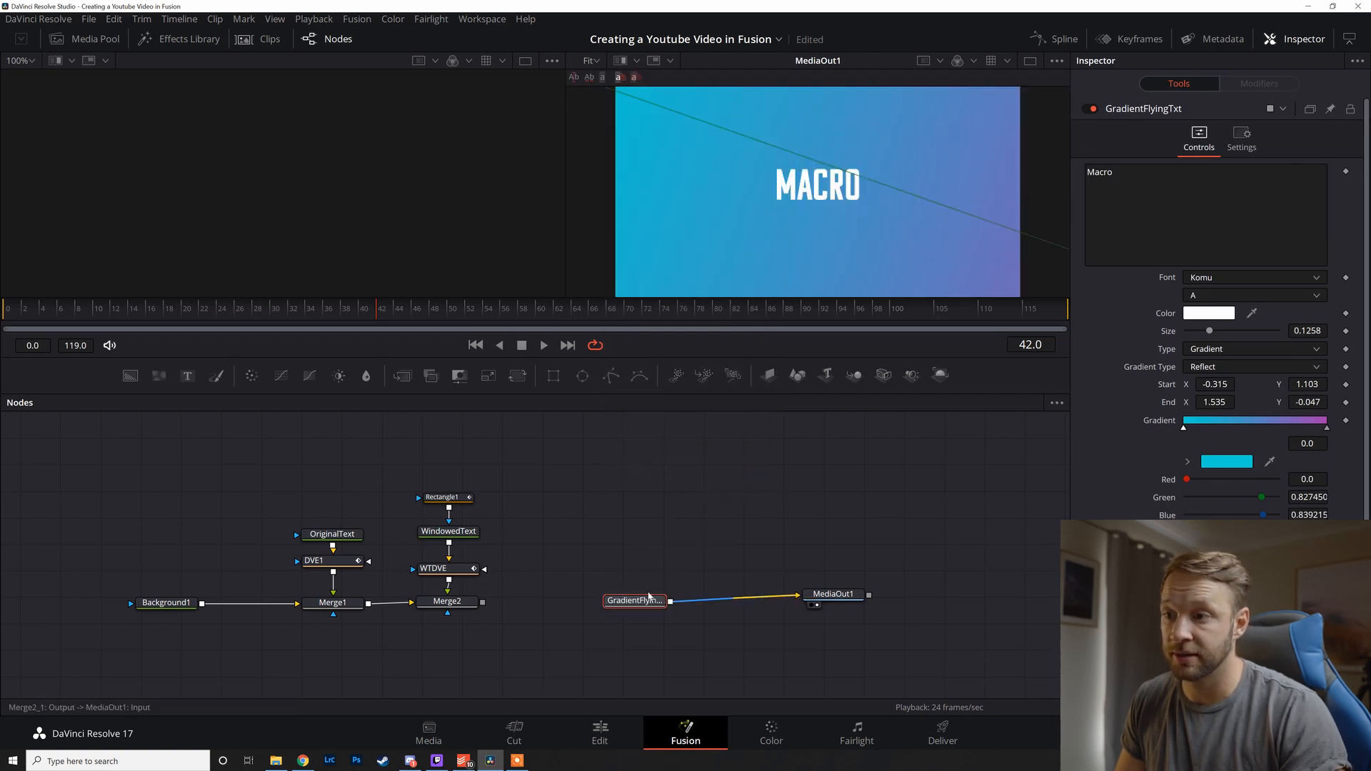
key(space)
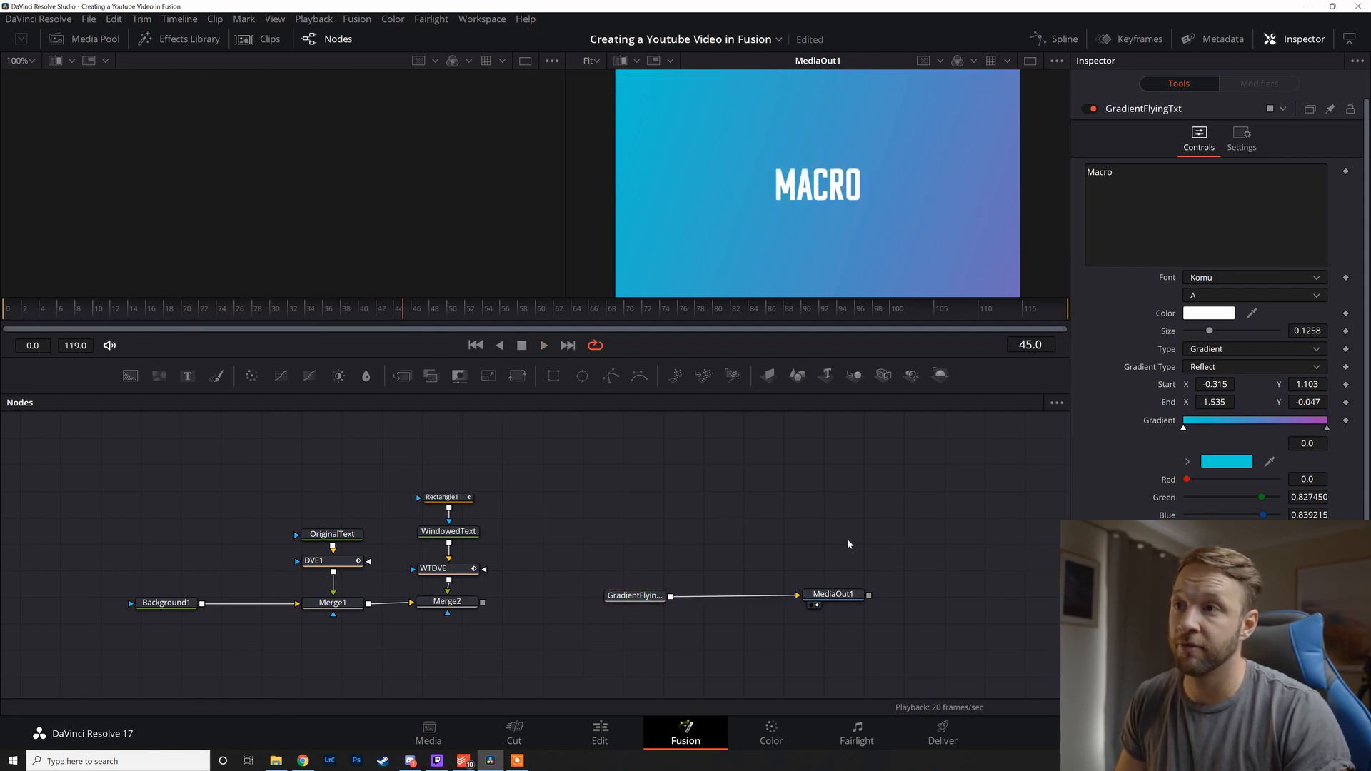
click(832, 593)
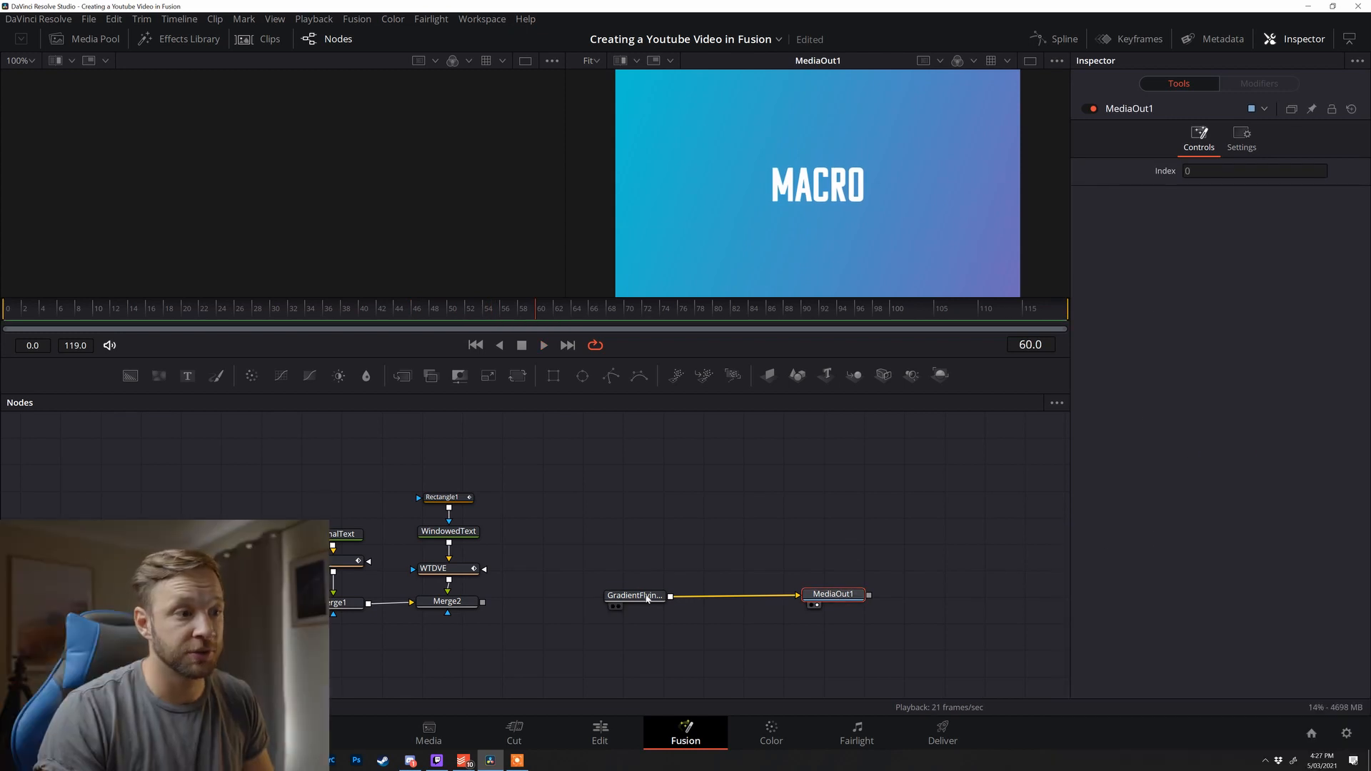
click(634, 593)
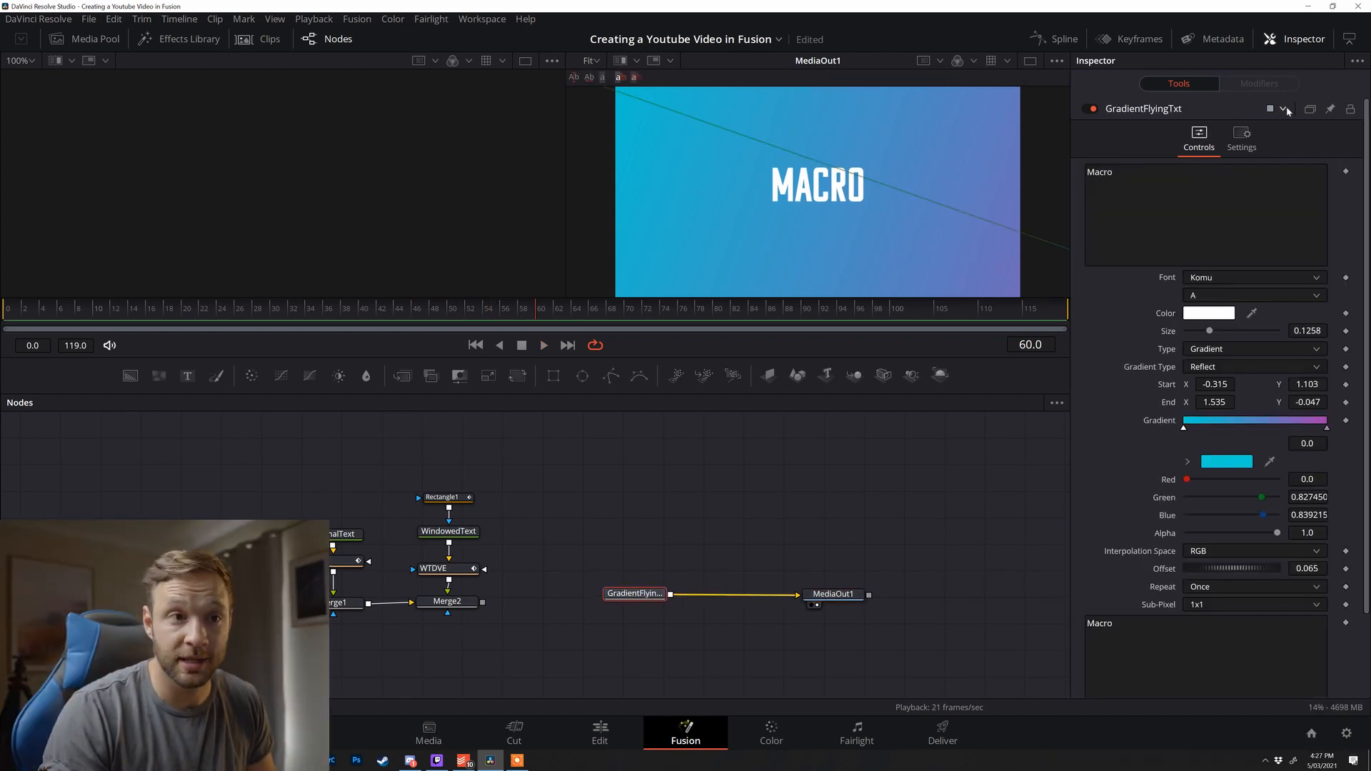
scroll(1218, 423, down, 3)
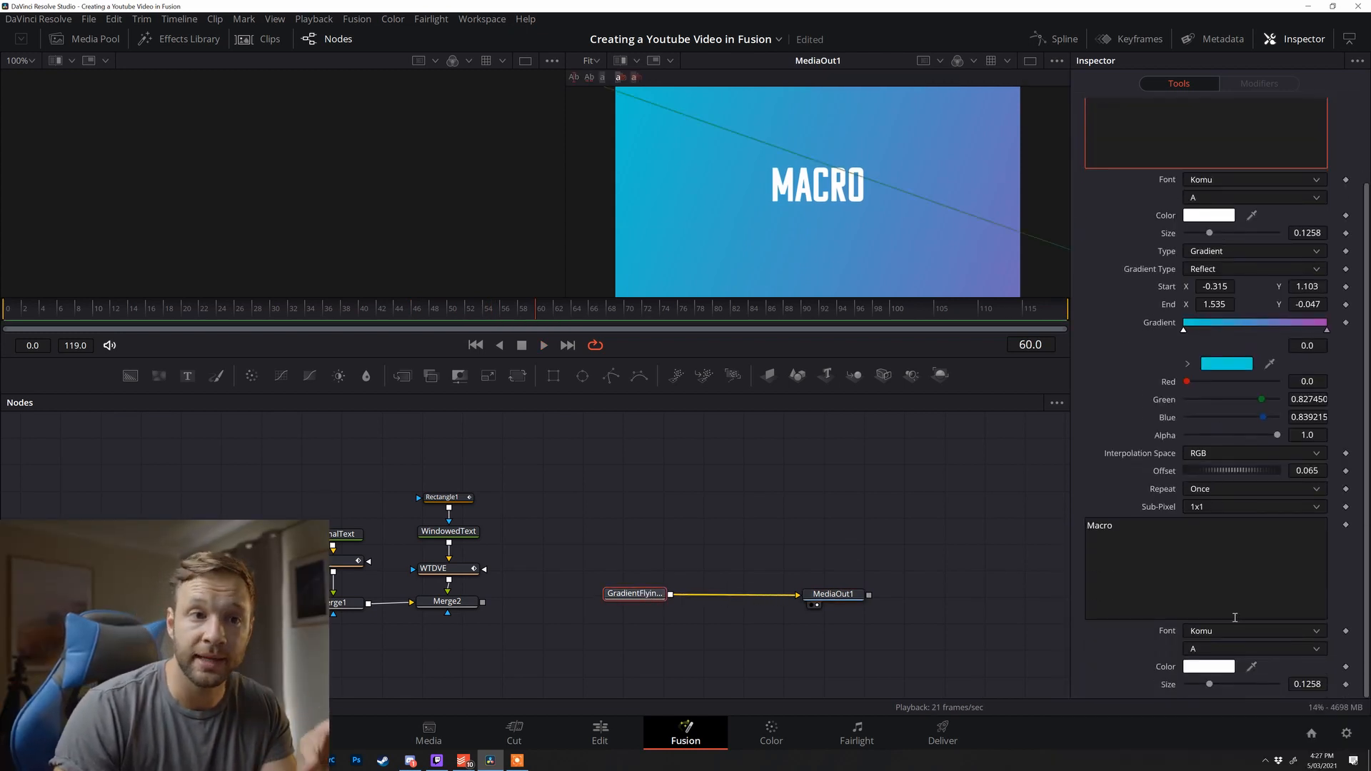
scroll(1222, 615, up, 3)
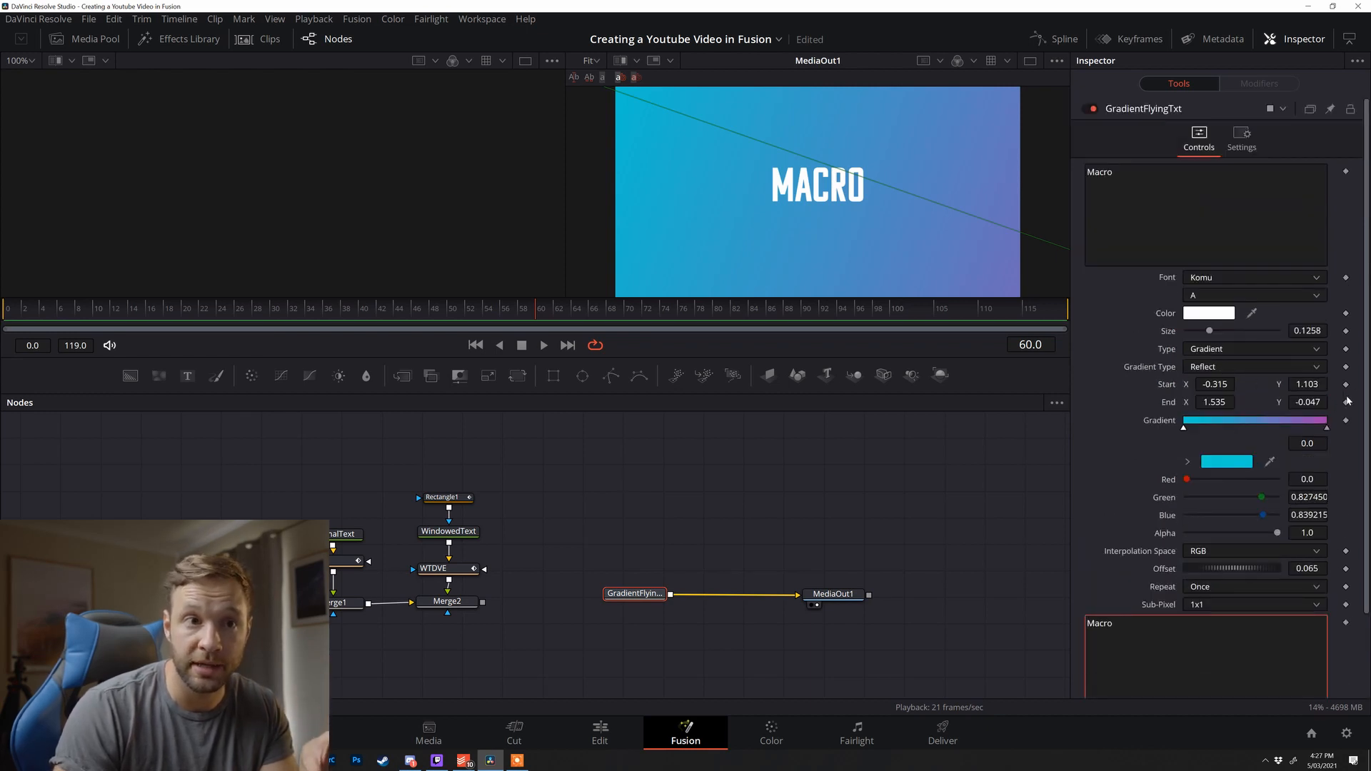
scroll(1349, 422, down, 3)
scroll(1285, 536, down, 3)
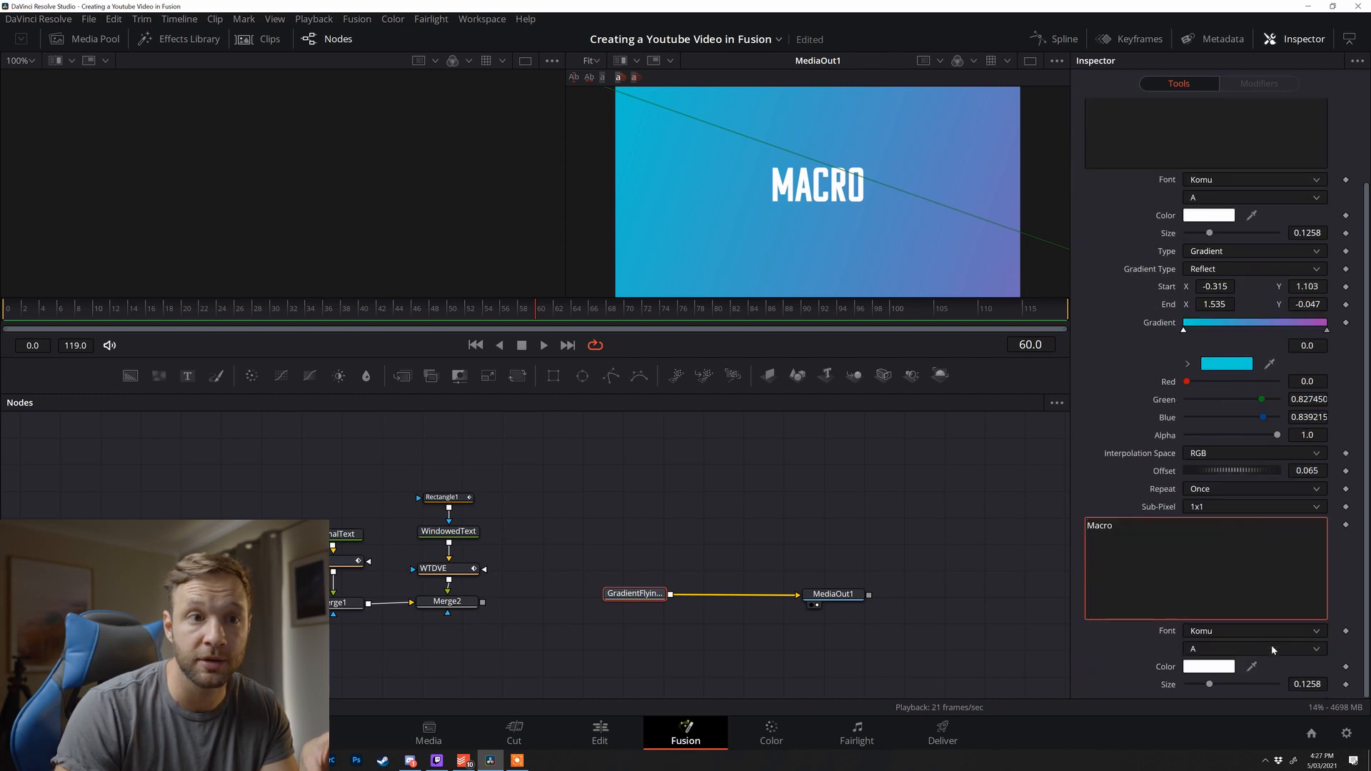
scroll(1213, 548, up, 3)
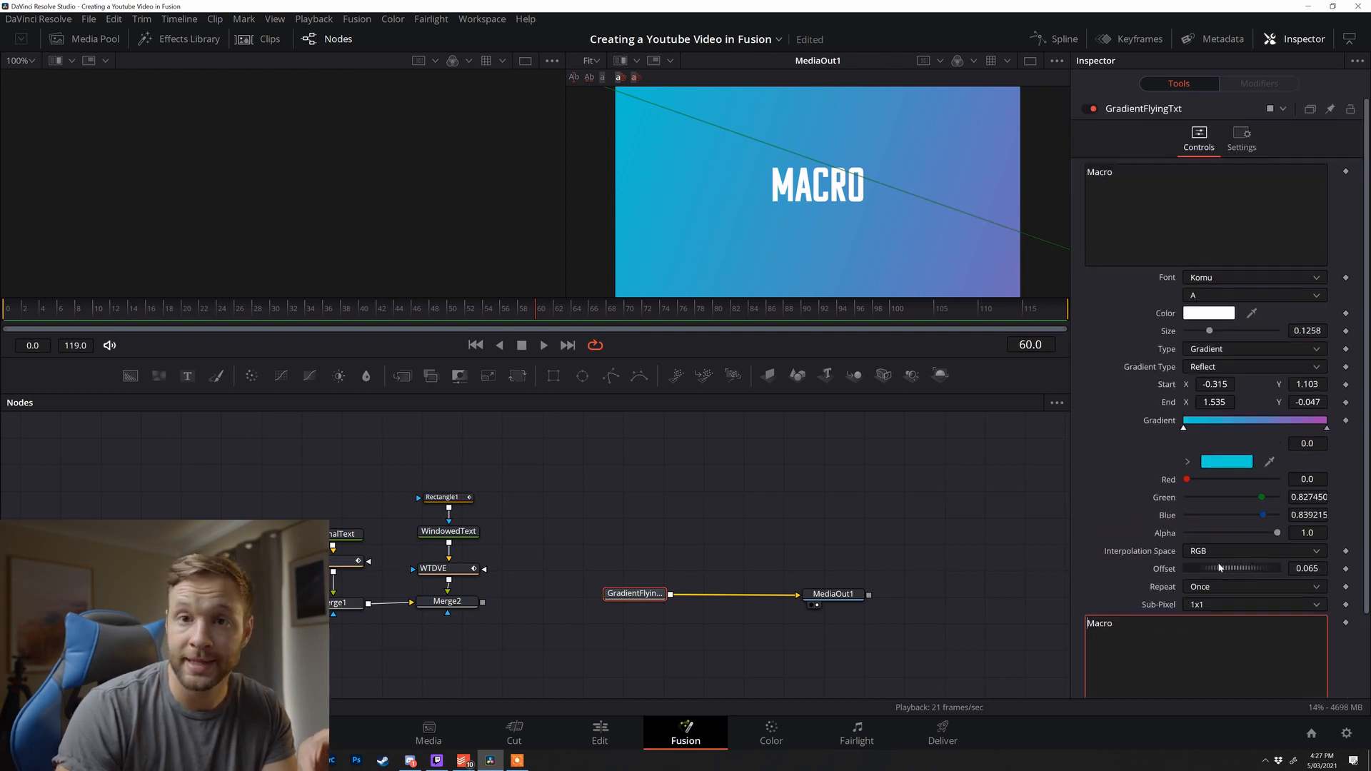
scroll(1182, 428, down, 3)
scroll(1158, 429, up, 3)
scroll(1142, 446, down, 3)
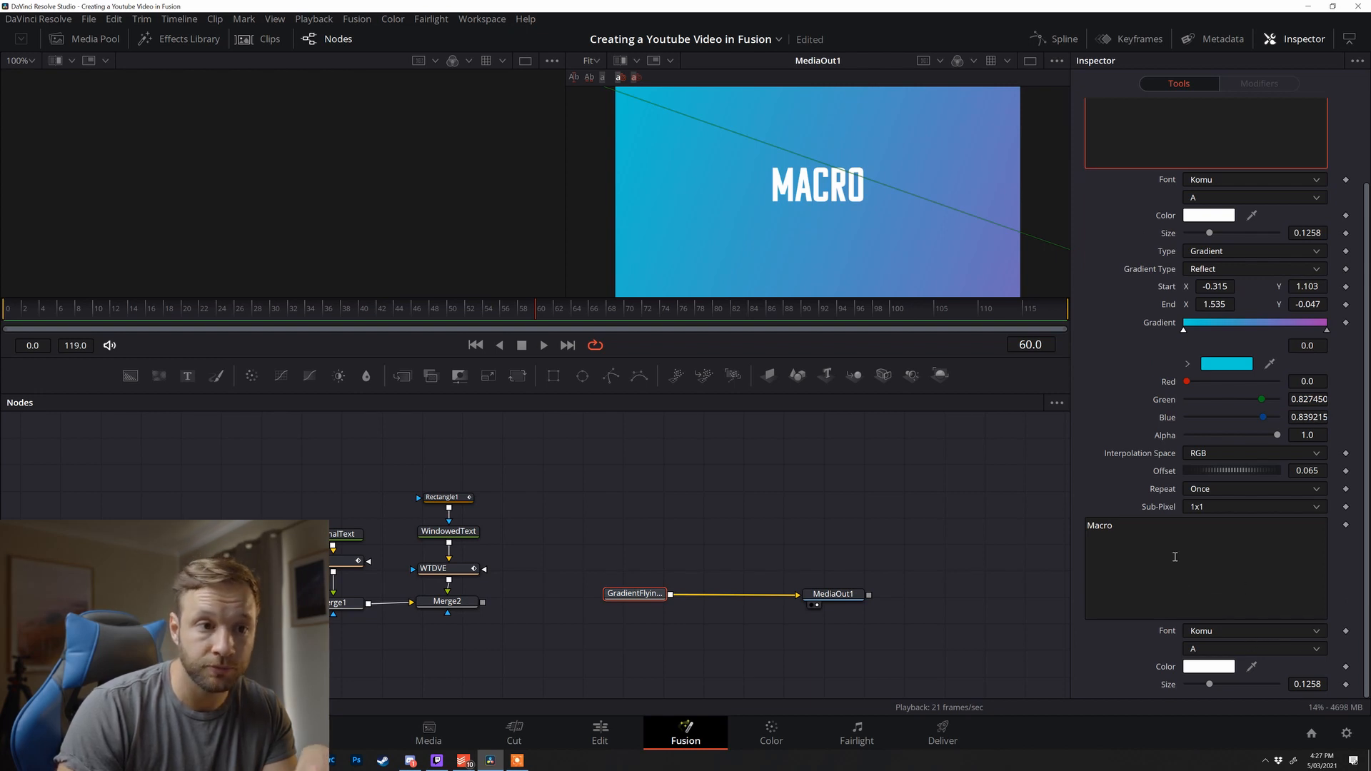
click(1242, 631)
click(1125, 654)
scroll(1135, 642, up, 3)
scroll(1114, 536, up, 3)
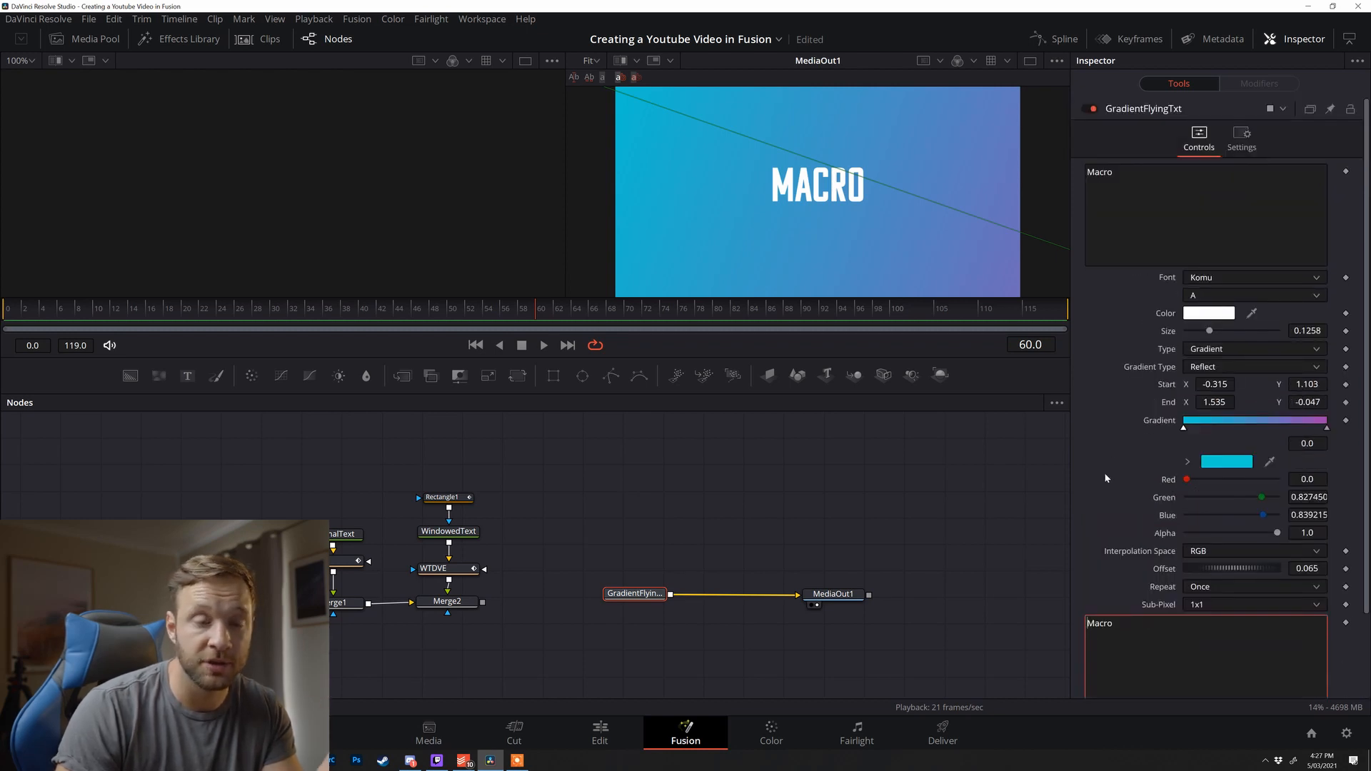